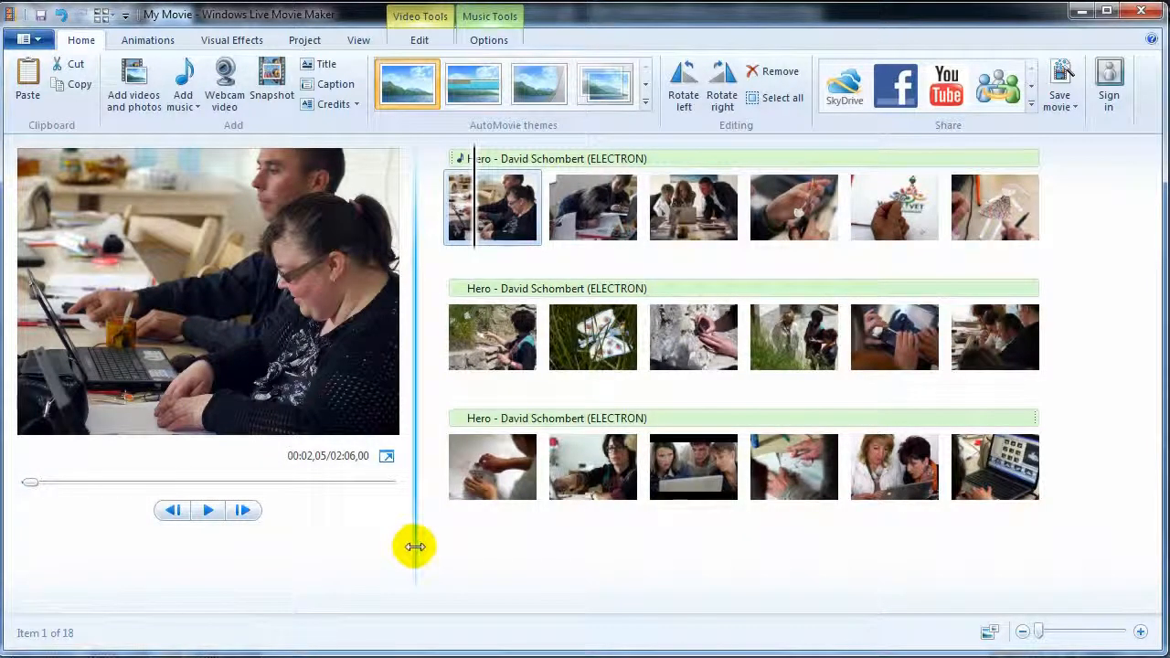
- Widen the preview pane in the new empty project and start browsing for photos to add
{"action": "left_click_drag", "start_coordinate": [415, 546], "coordinate": [423, 578]}
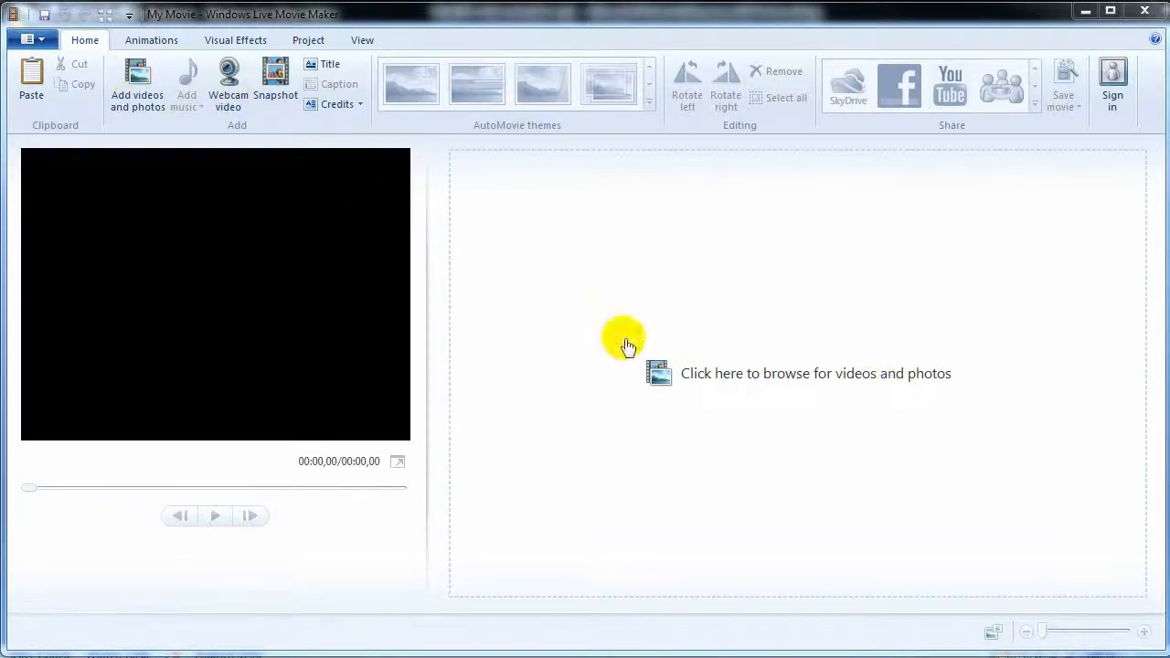
{"action": "left_click", "coordinate": [702, 380]}
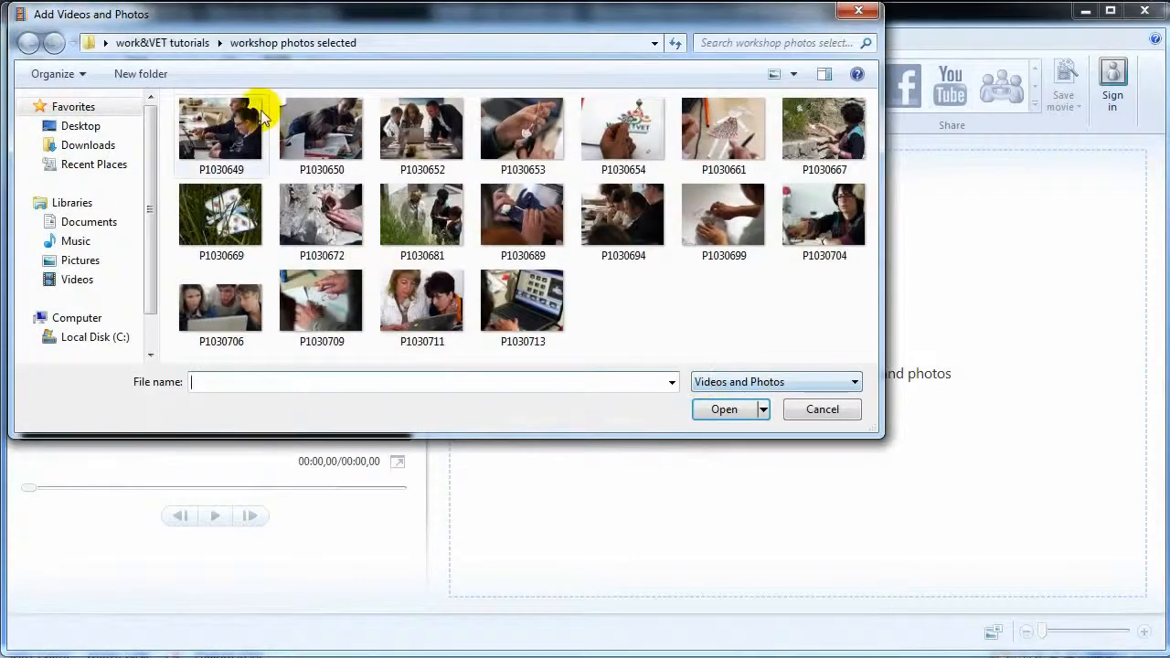
- Add the five workshop photos P1030649 through P1030654 to the storyboard
{"action": "left_click", "coordinate": [239, 133]}
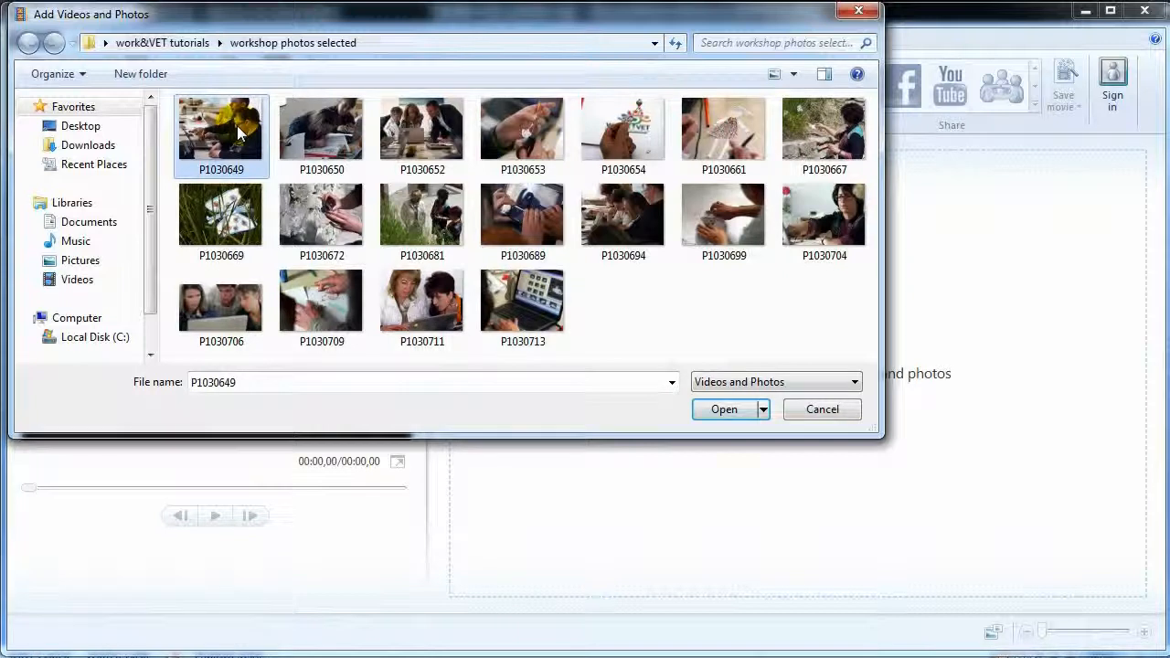
{"action": "left_click", "coordinate": [626, 131], "text": "shift"}
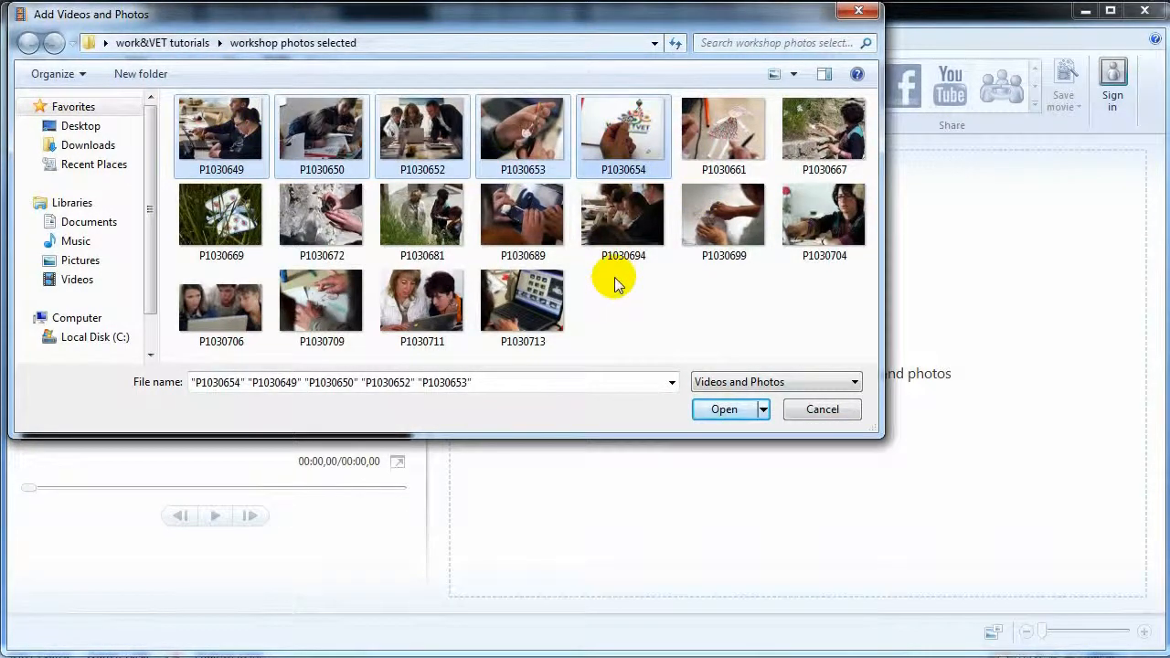
{"action": "left_click", "coordinate": [704, 406]}
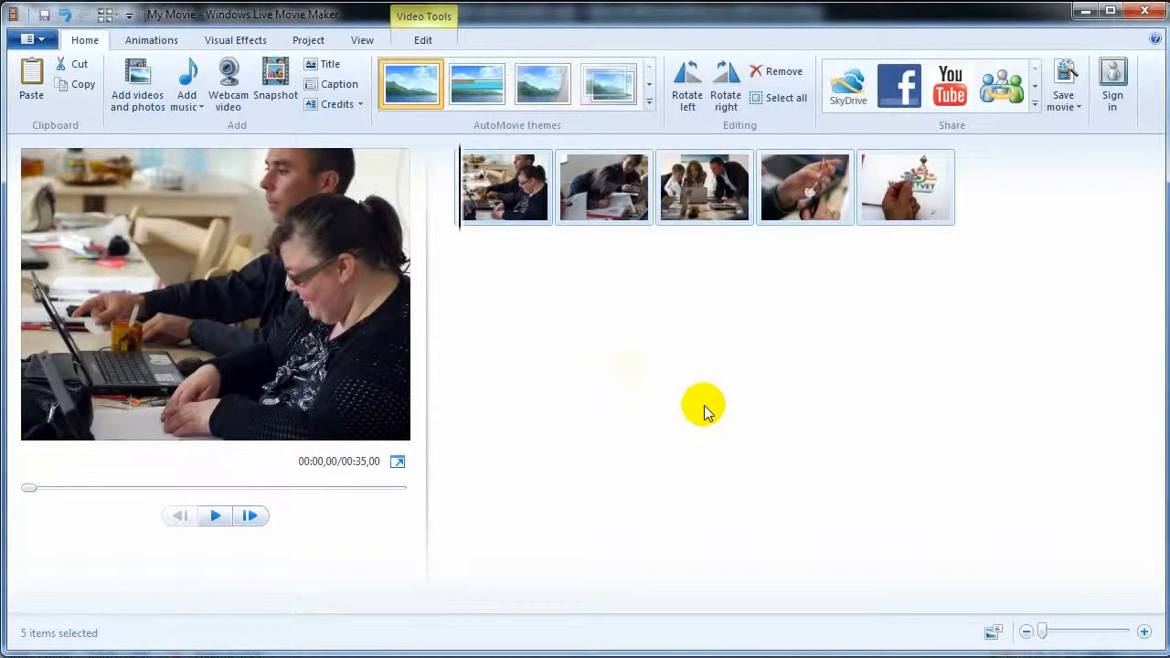
- Add the track '01 - Hero' as the movie's music
{"action": "left_click", "coordinate": [187, 108]}
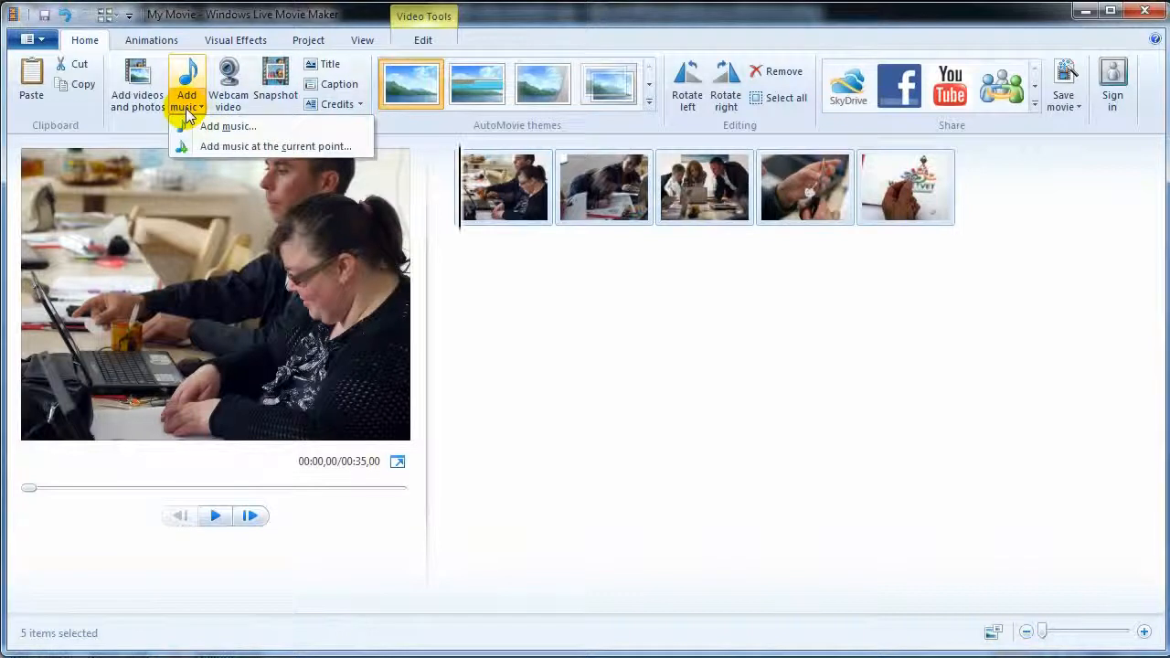
{"action": "left_click", "coordinate": [218, 126]}
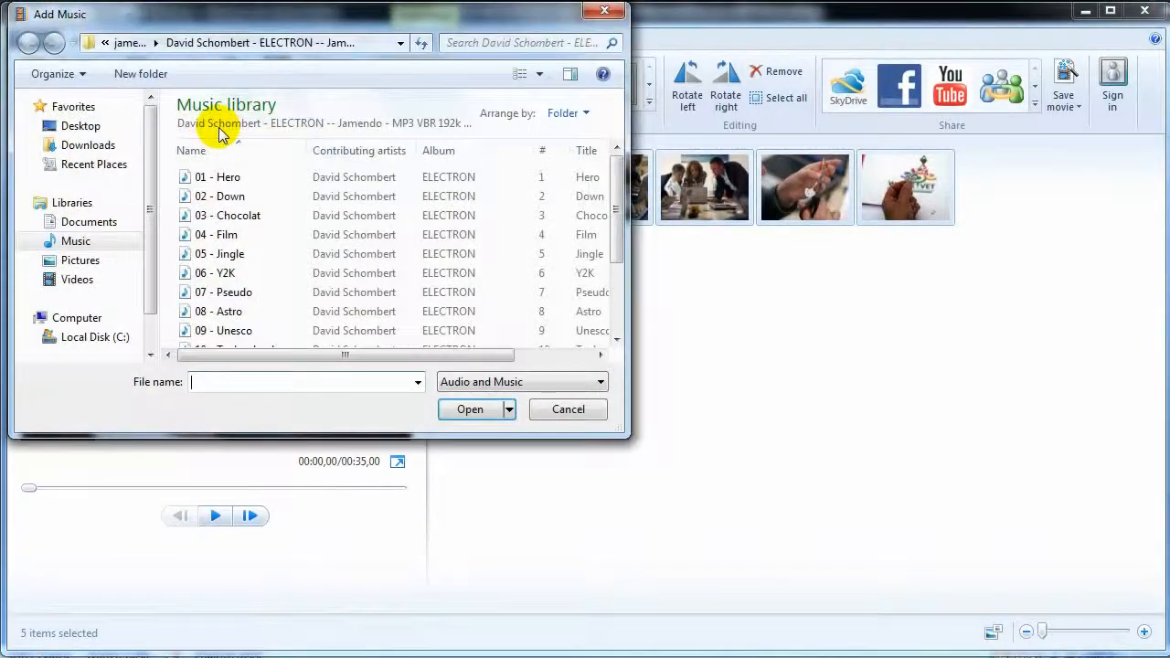
{"action": "left_click", "coordinate": [186, 179]}
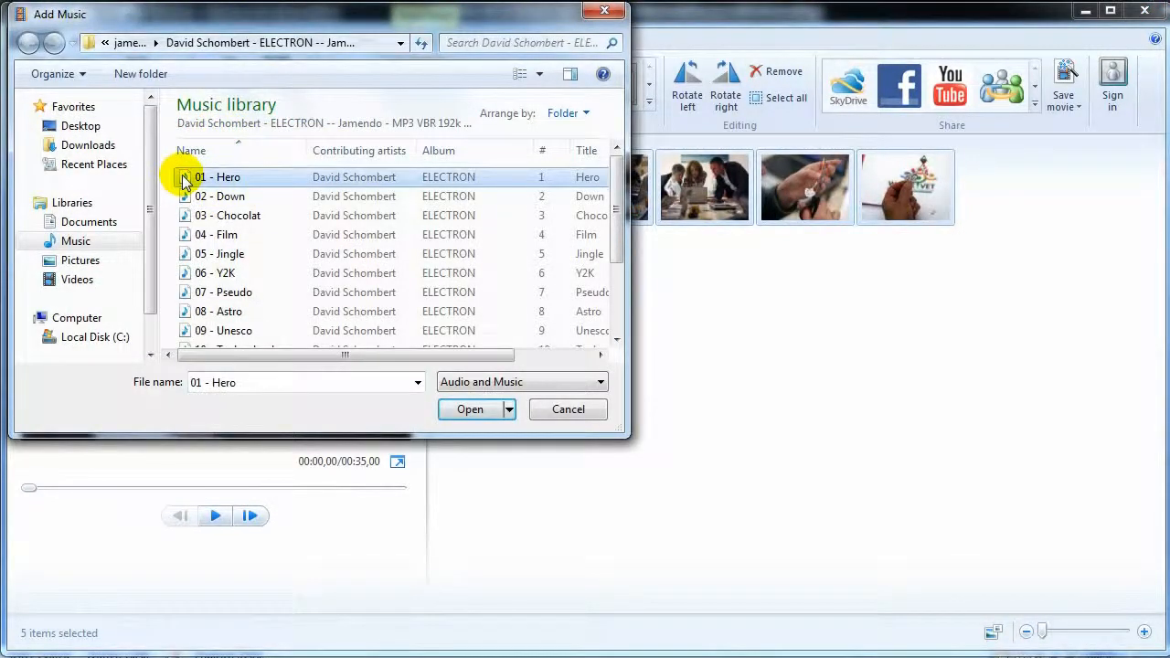
{"action": "left_click", "coordinate": [460, 409]}
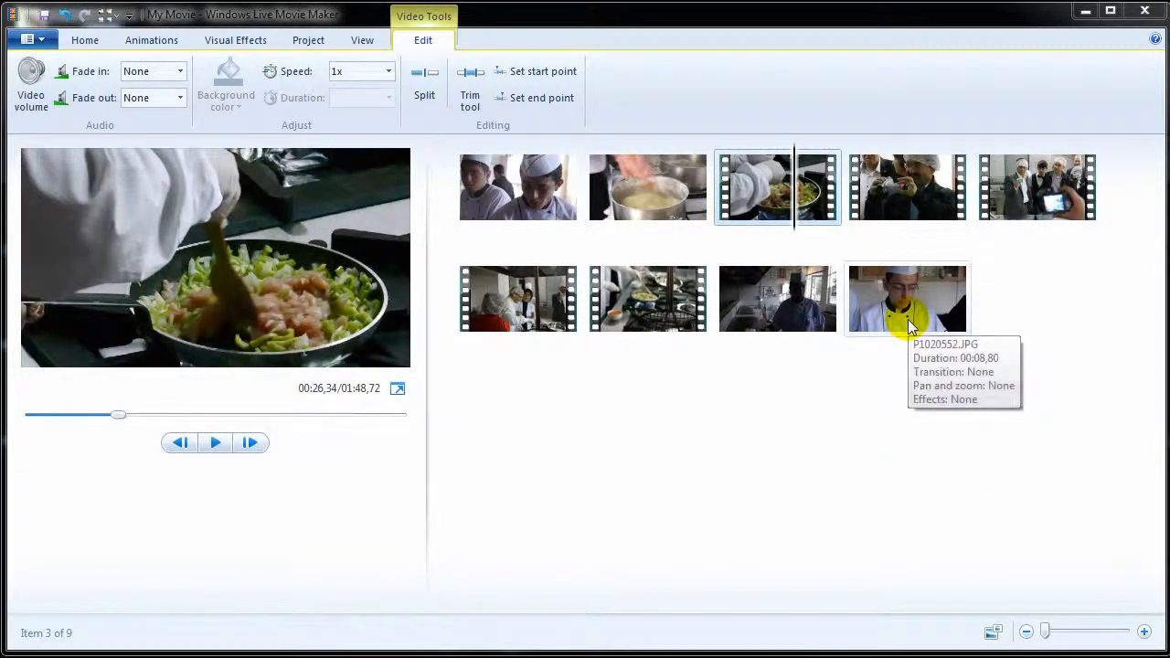
- Move the chef photo first, the boiling pot clip last and the skillet clip earlier; enlarge thumbnails
{"action": "left_click_drag", "start_coordinate": [910, 328], "coordinate": [465, 231]}
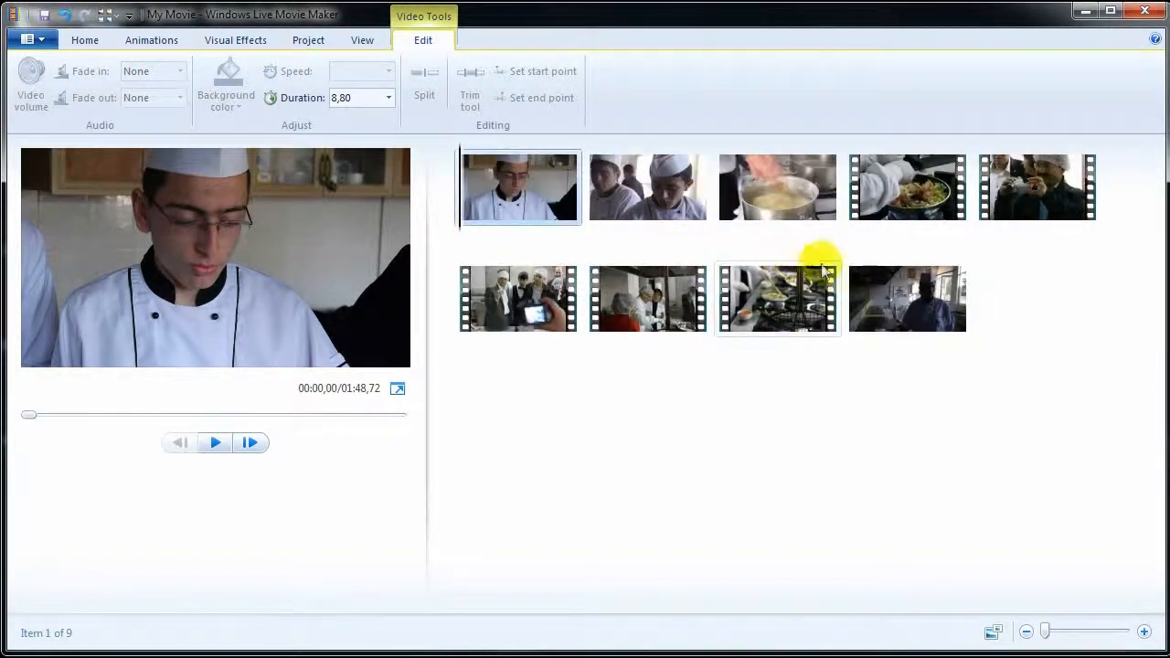
{"action": "left_click_drag", "start_coordinate": [771, 187], "coordinate": [985, 329]}
{"action": "left_click_drag", "start_coordinate": [650, 329], "coordinate": [843, 211]}
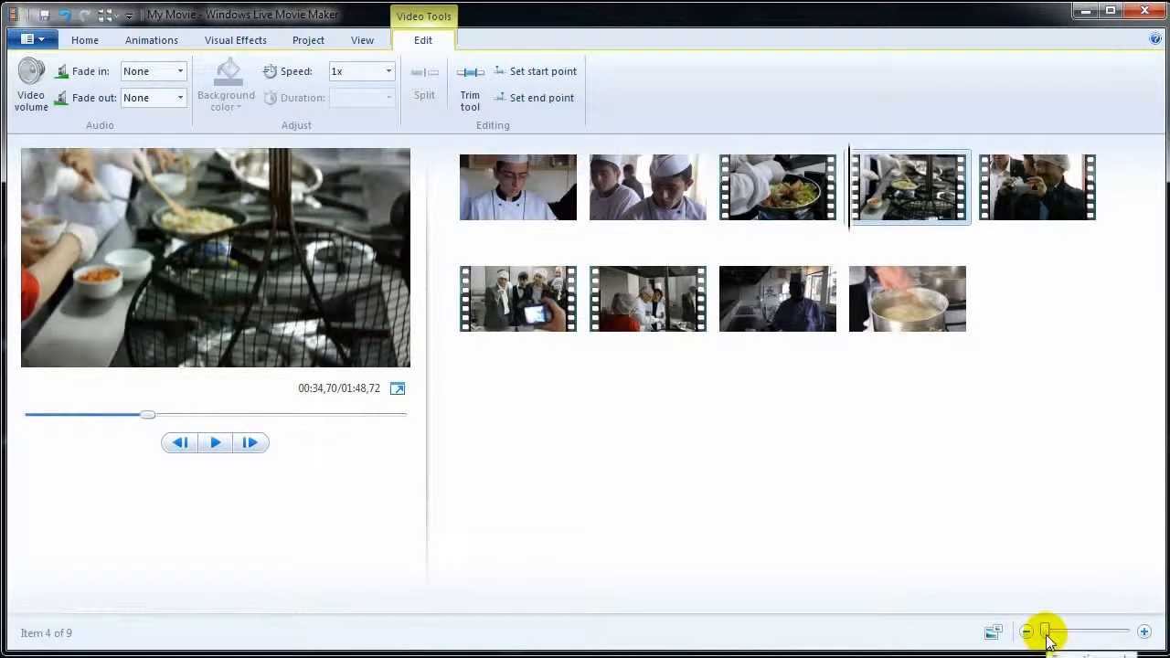
{"action": "left_click_drag", "start_coordinate": [1045, 631], "coordinate": [1075, 632]}
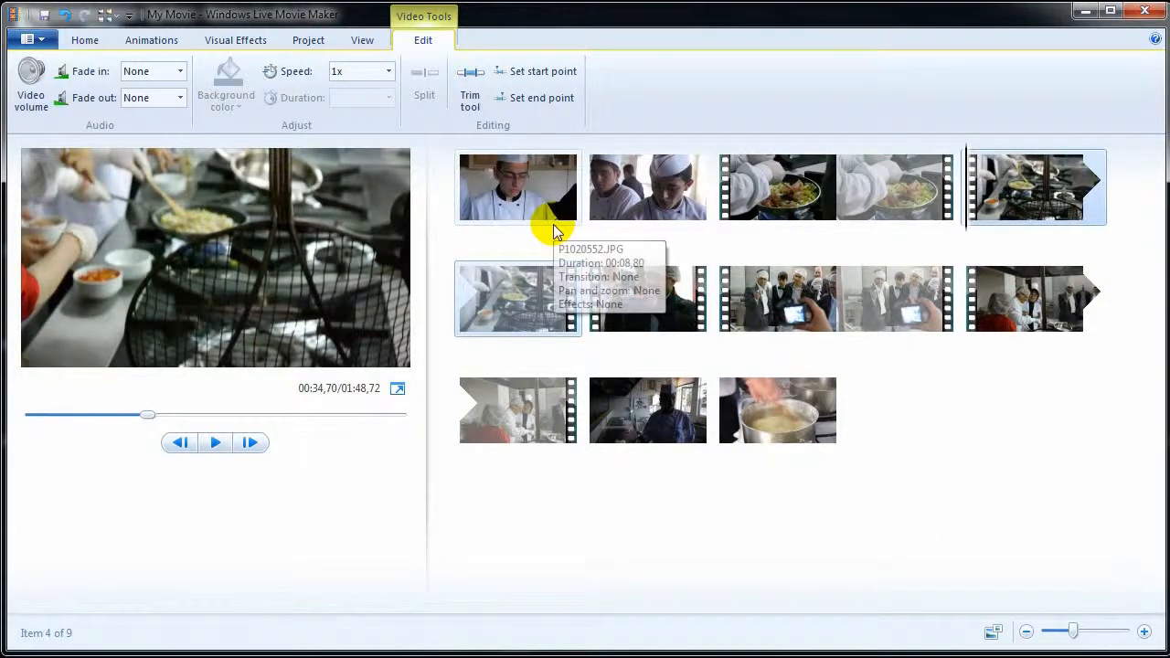
{"action": "left_click", "coordinate": [551, 222]}
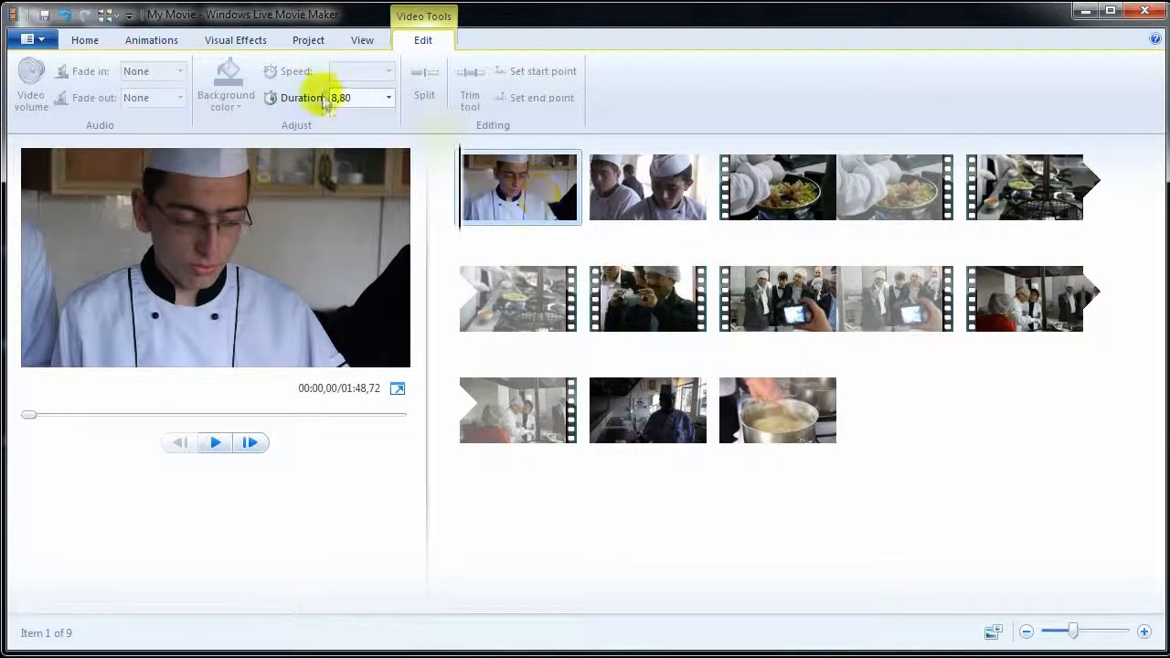
- Change the opening chef photo's duration from 8,80 to 4,40 seconds
{"action": "left_click", "coordinate": [385, 97]}
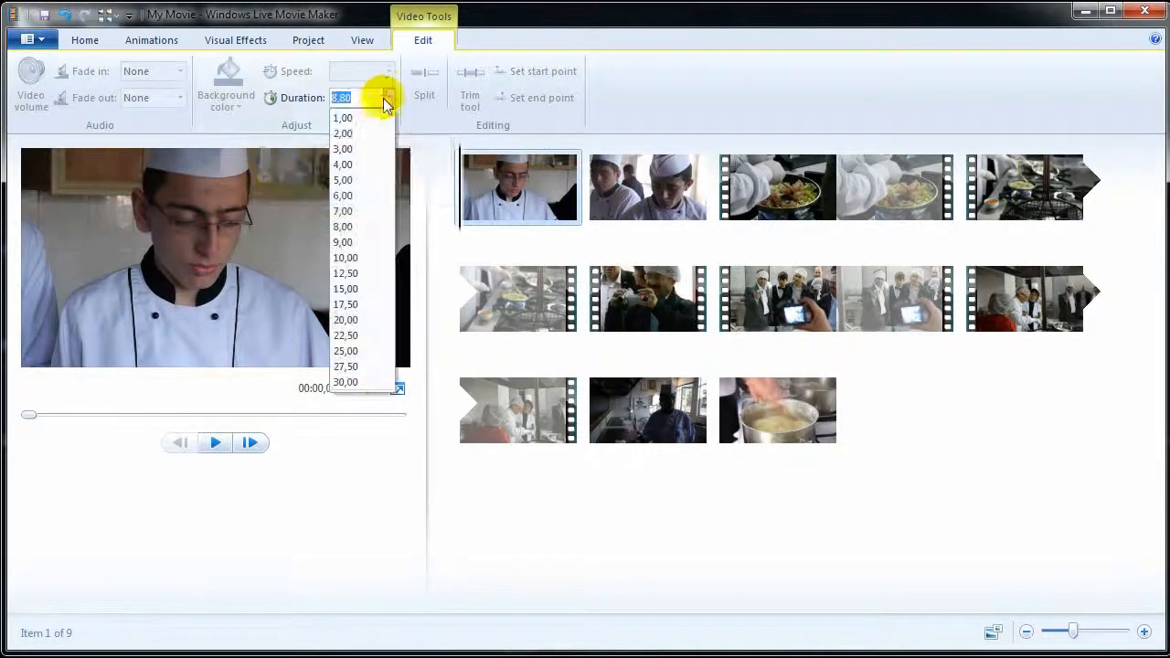
{"action": "left_click", "coordinate": [362, 161]}
{"action": "left_click", "coordinate": [374, 99]}
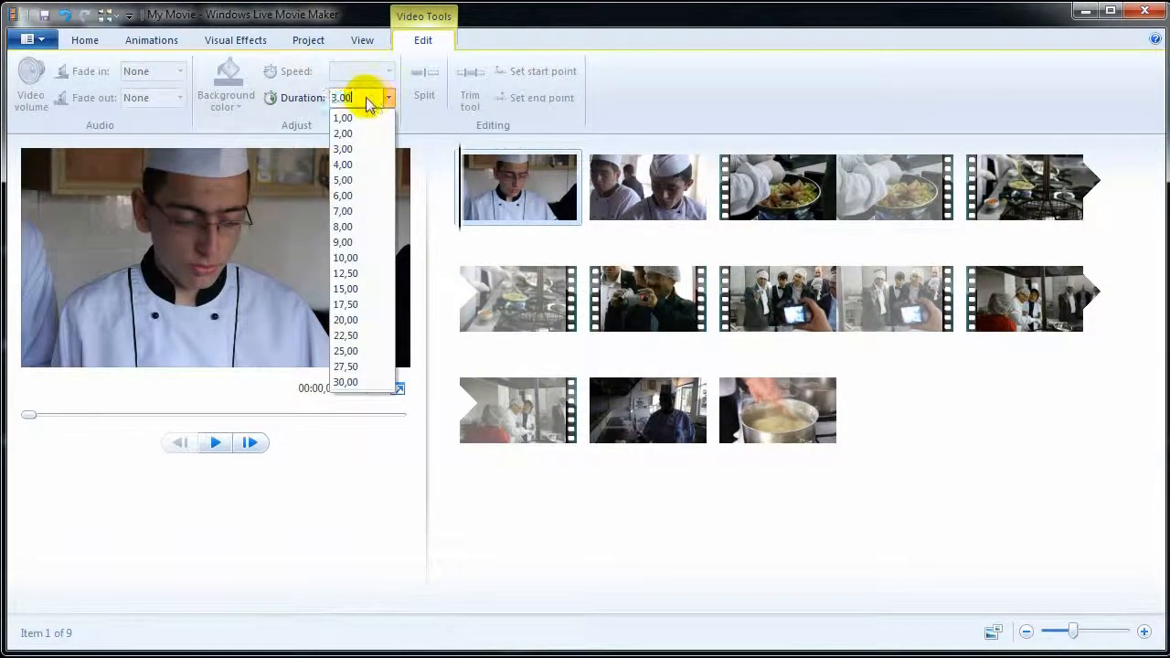
{"action": "type", "text": "4,4"}
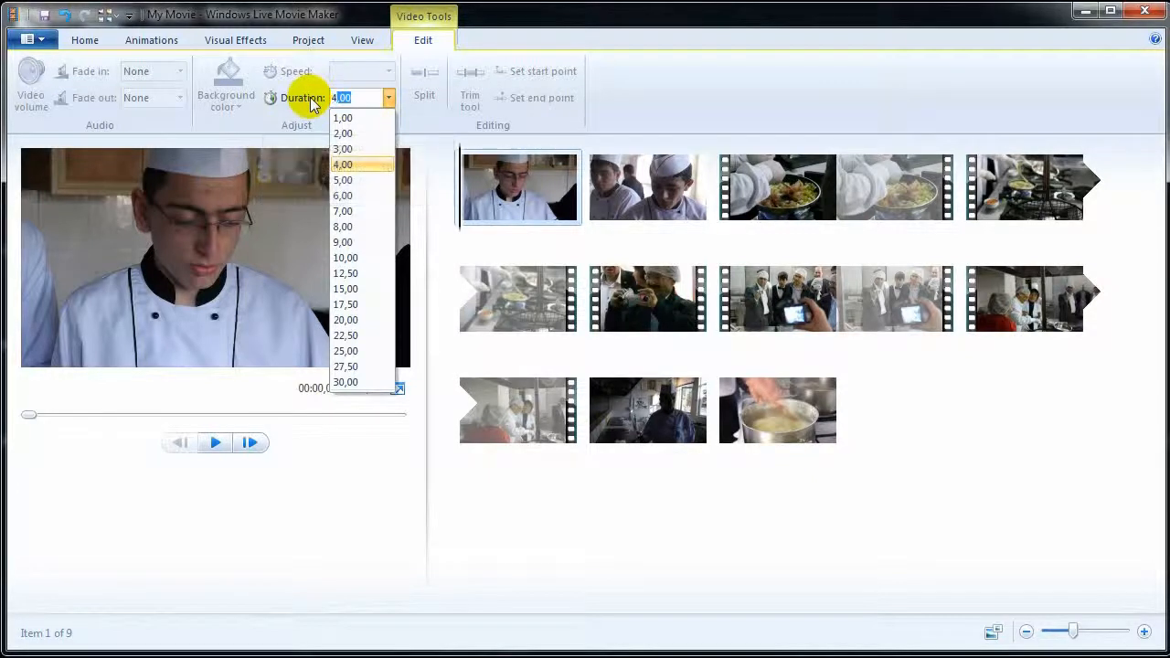
{"action": "key", "text": "Return"}
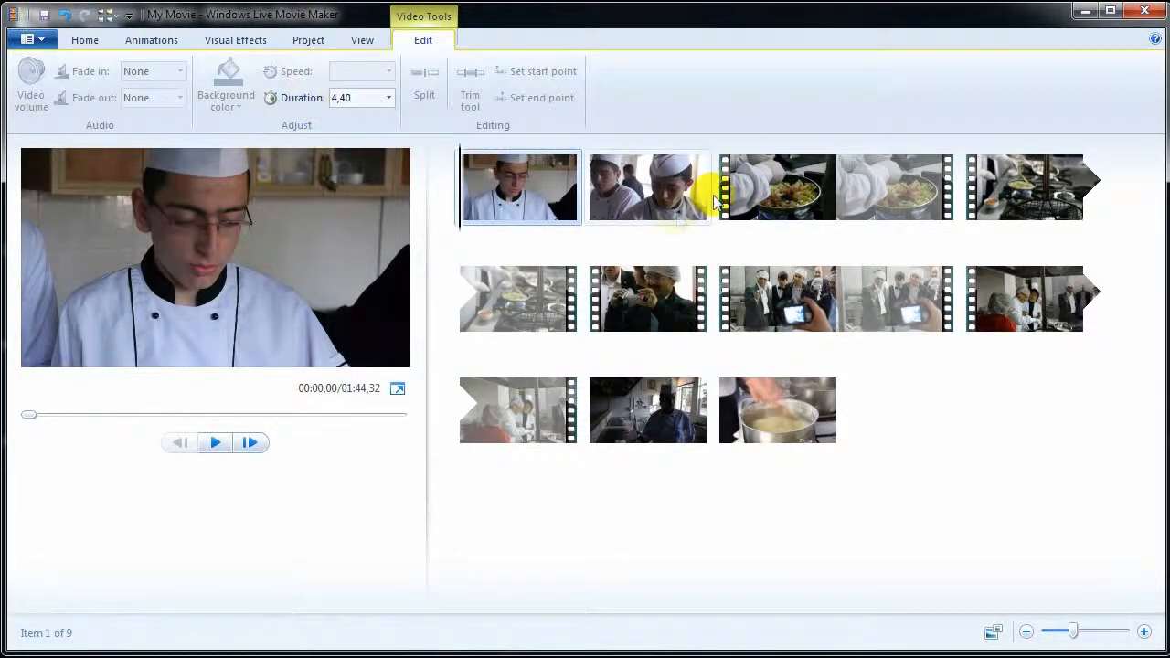
{"action": "left_click", "coordinate": [742, 189]}
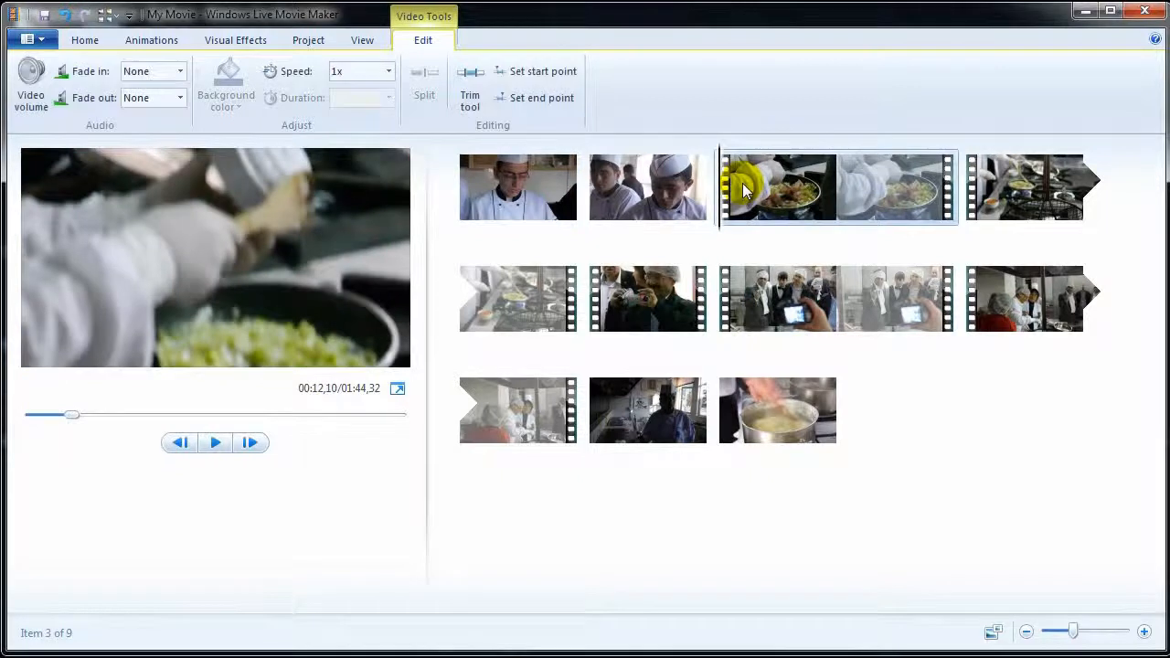
- Trim the frying pan clip to start at 4,00 s and end at 14,28 s
{"action": "left_click", "coordinate": [475, 102]}
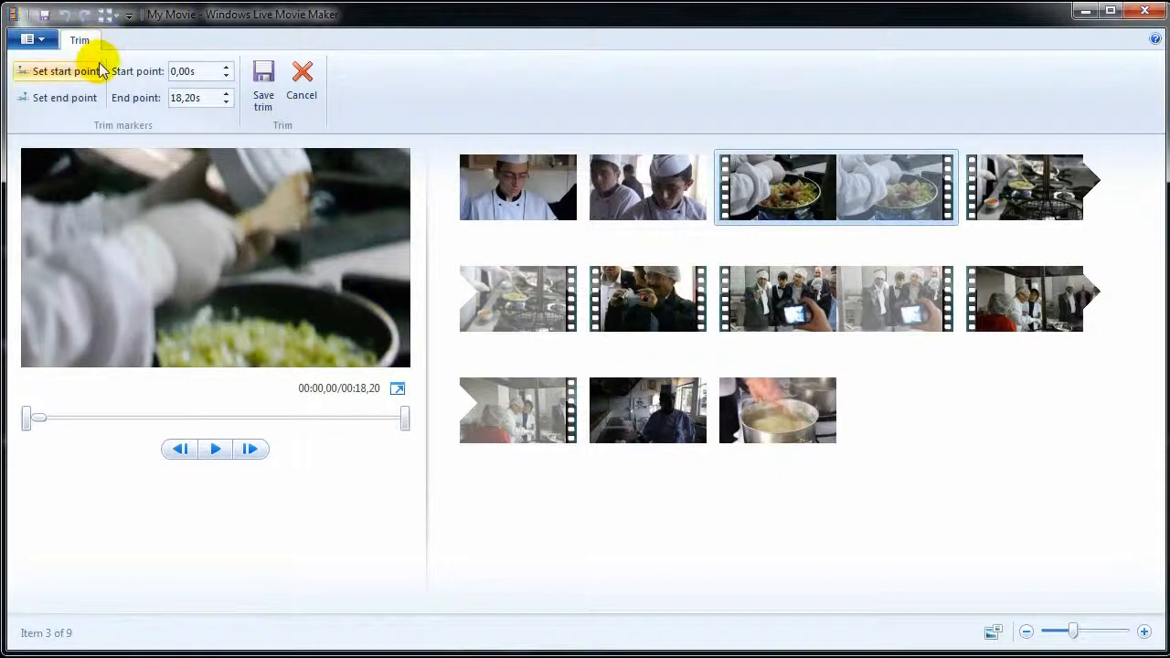
{"action": "left_click_drag", "start_coordinate": [27, 417], "coordinate": [70, 423]}
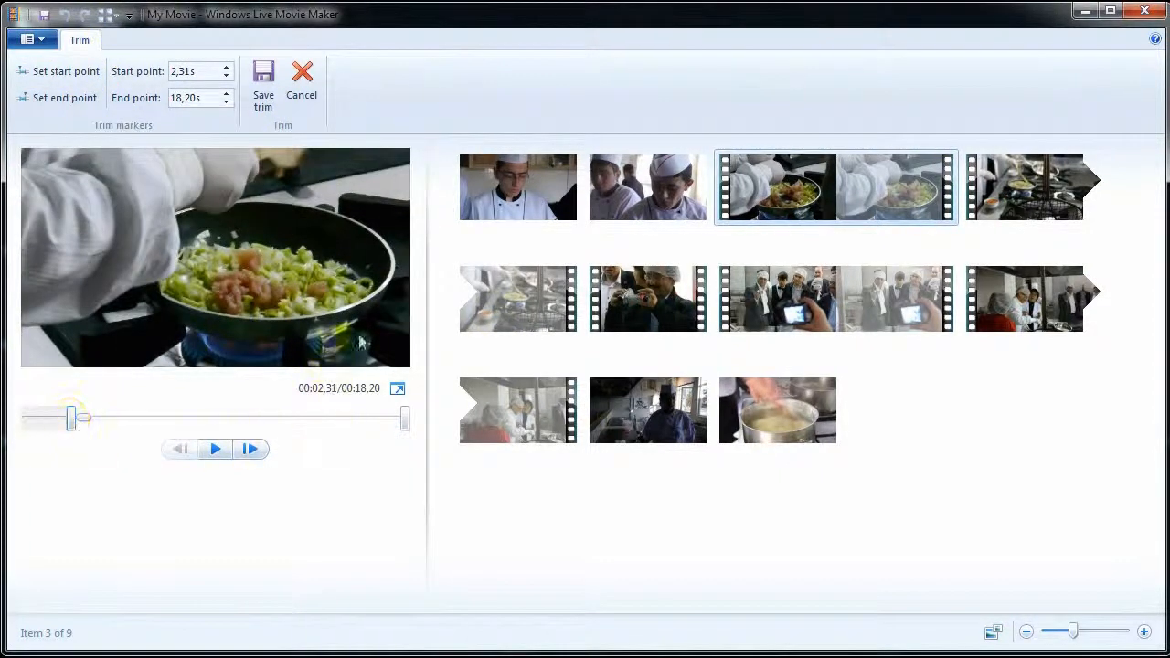
{"action": "left_click_drag", "start_coordinate": [408, 423], "coordinate": [329, 419]}
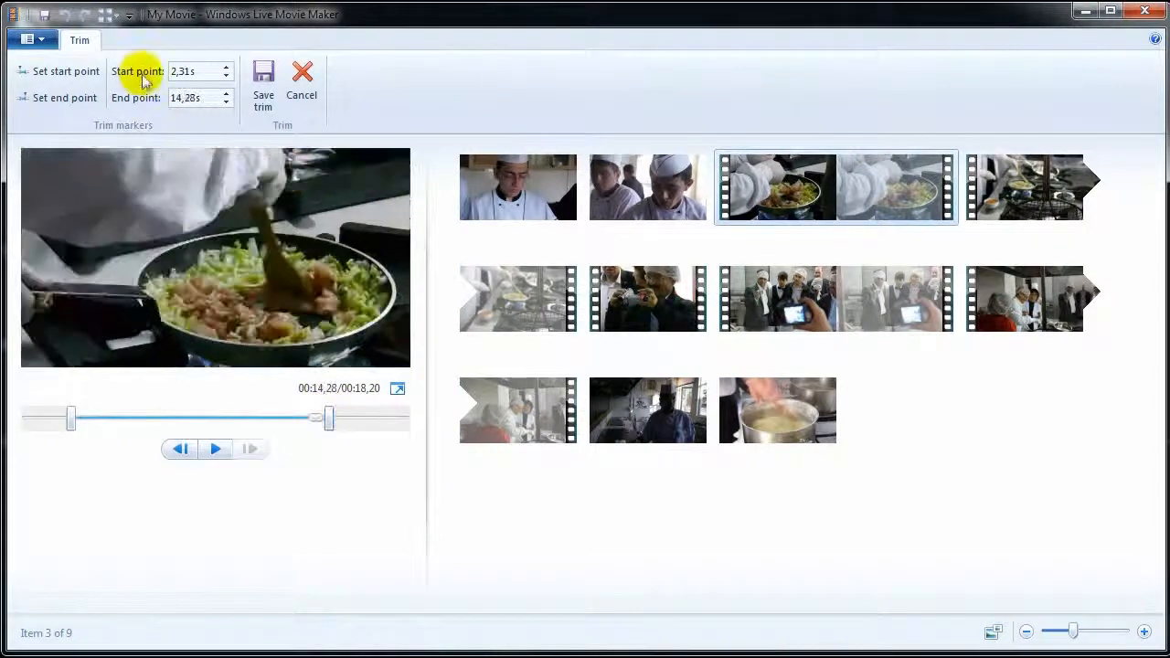
{"action": "double_click", "coordinate": [201, 73]}
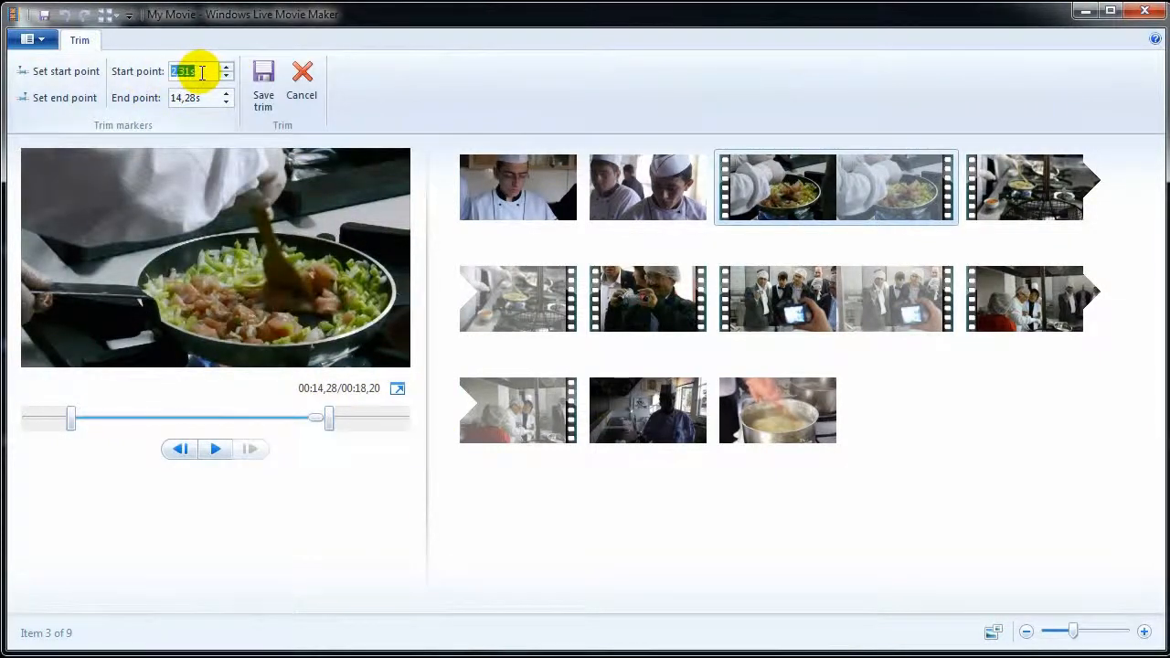
{"action": "type", "text": "4"}
{"action": "key", "text": "Return"}
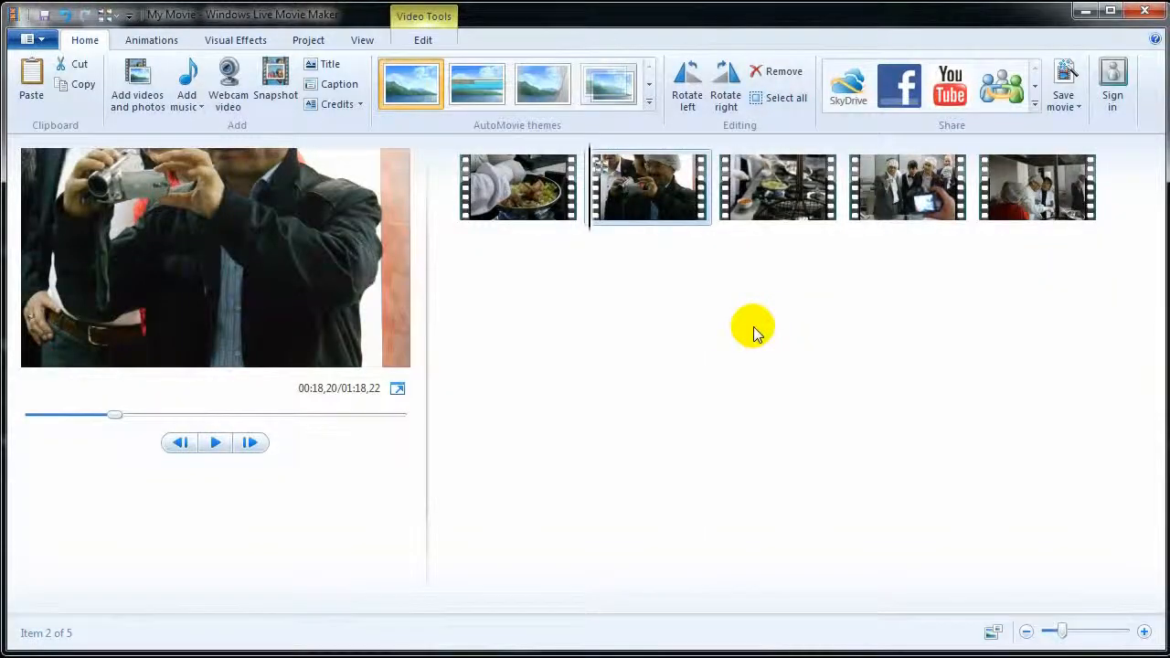
- Preview a blue colour effect on the first clip, then revert it to No effect
{"action": "left_click", "coordinate": [515, 212]}
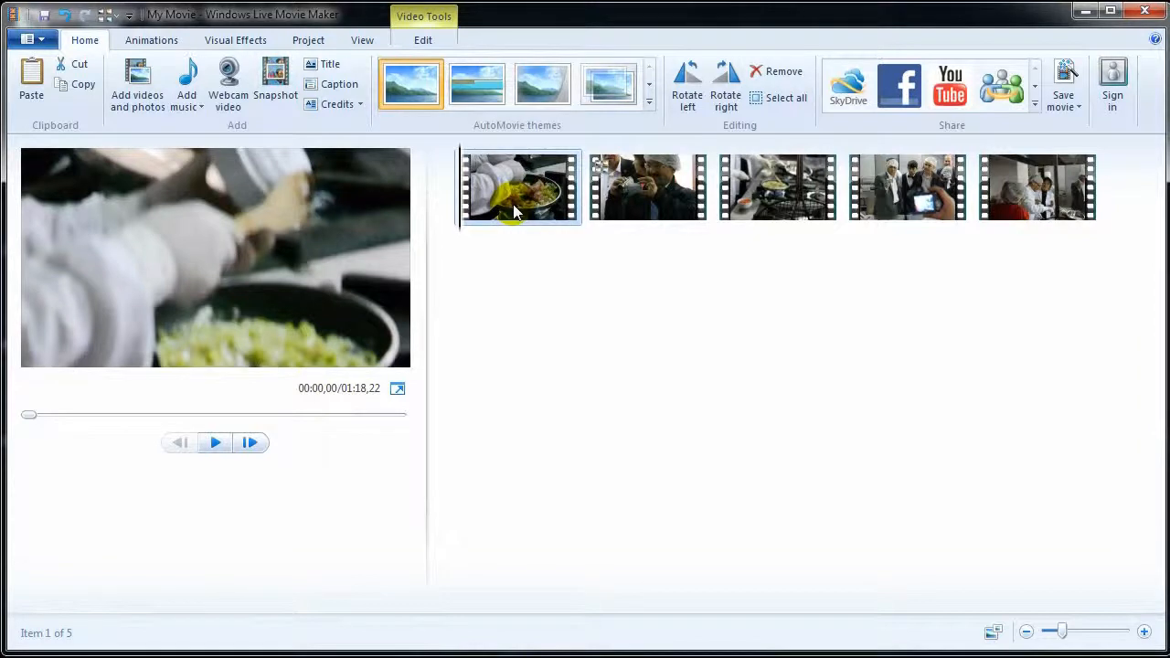
{"action": "left_click", "coordinate": [237, 44]}
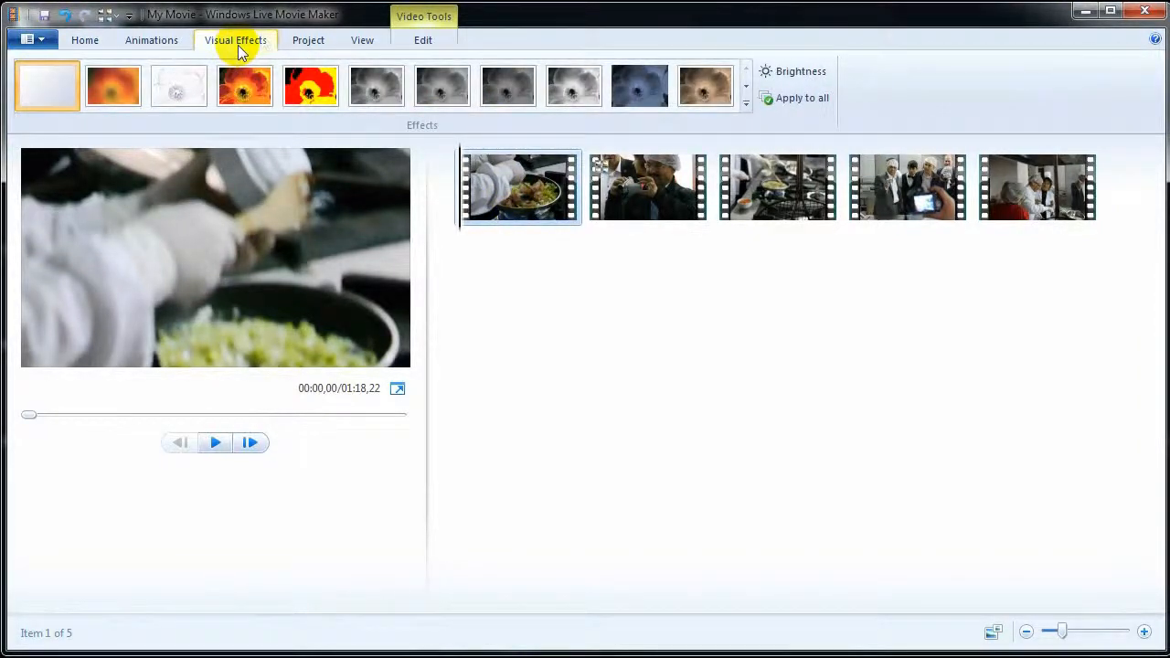
{"action": "left_click", "coordinate": [746, 104]}
{"action": "left_click_drag", "start_coordinate": [745, 95], "coordinate": [758, 184]}
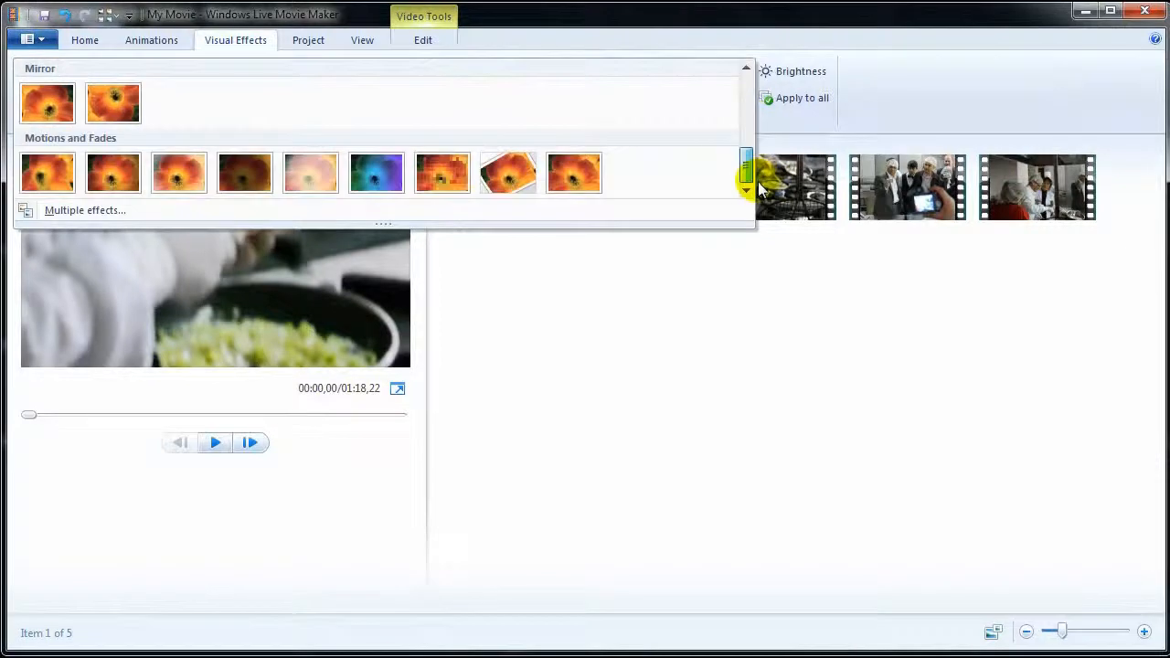
{"action": "left_click", "coordinate": [382, 181]}
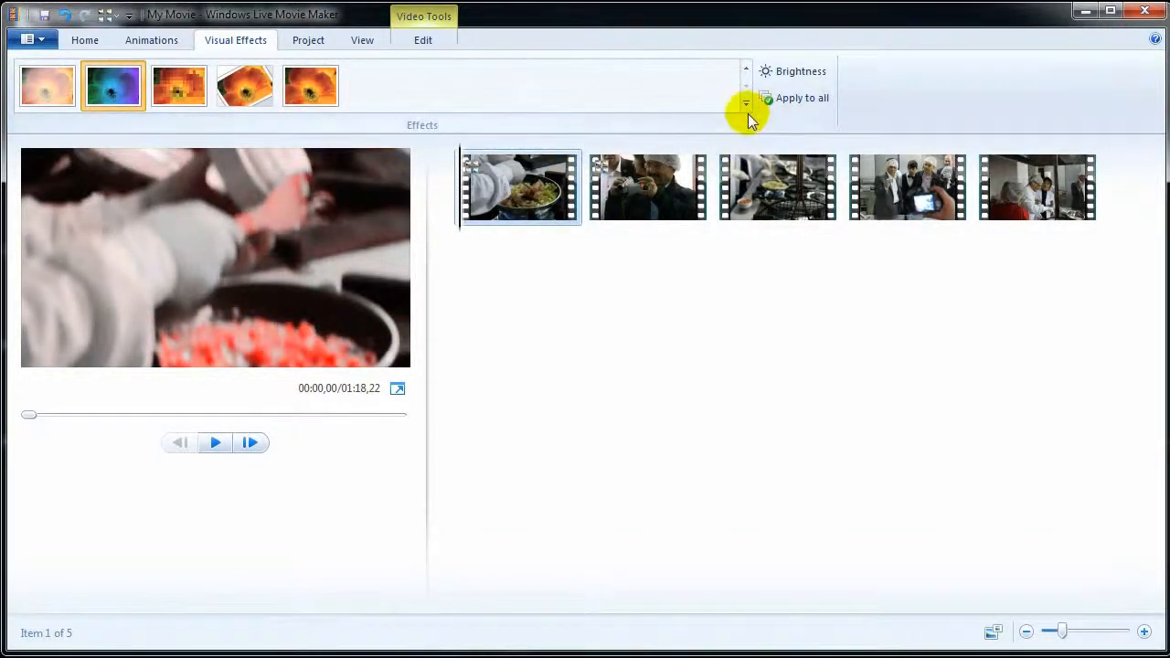
{"action": "left_click", "coordinate": [741, 72]}
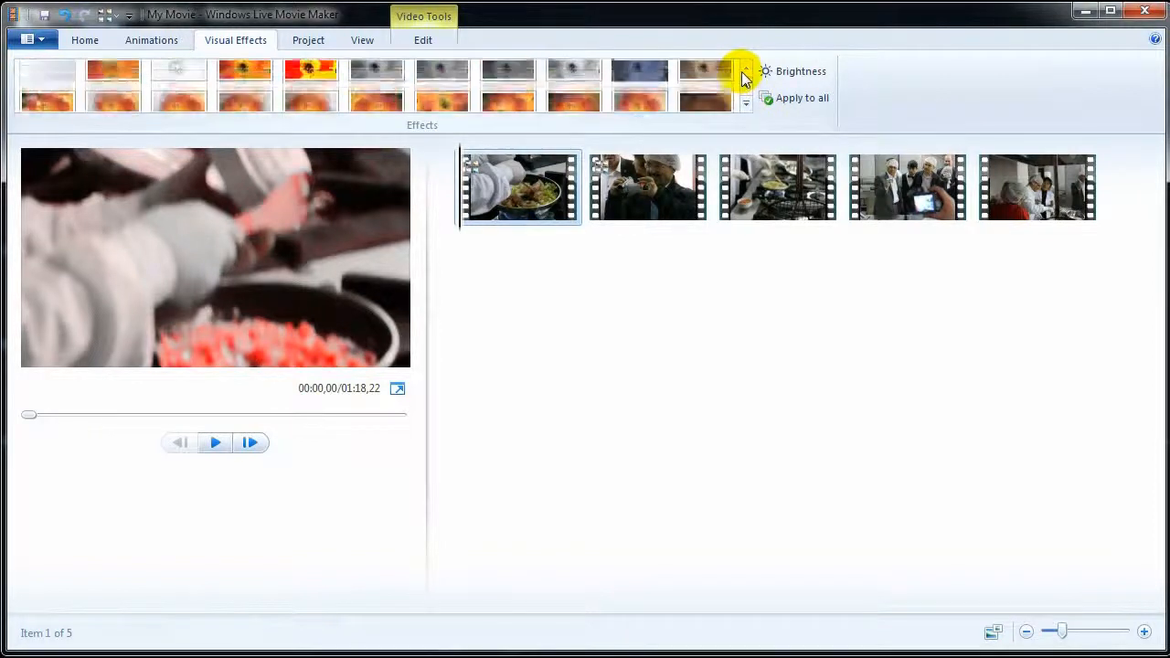
{"action": "left_click", "coordinate": [61, 90]}
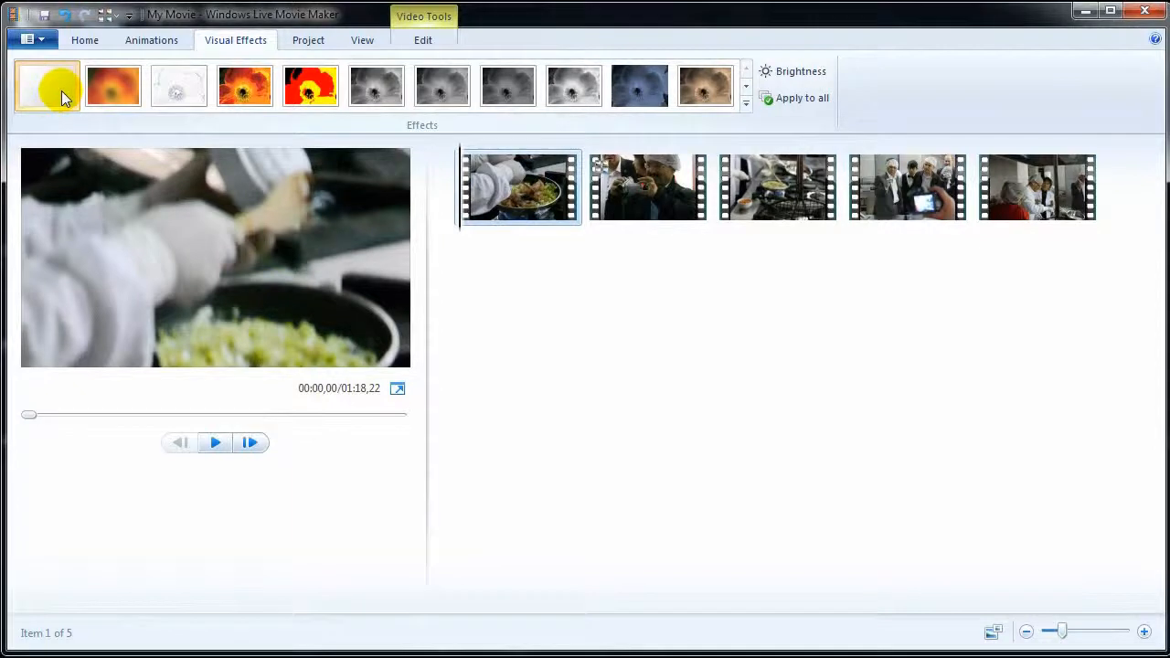
{"action": "left_click", "coordinate": [152, 40]}
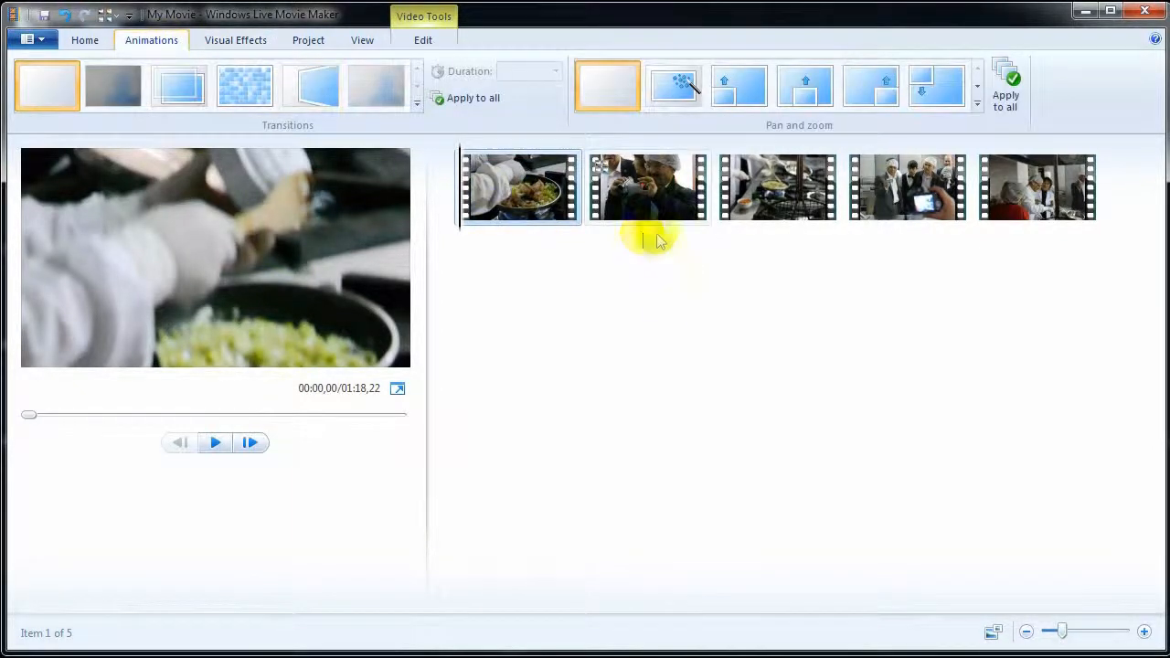
- Give the second clip a 1.50-second diamond-shaped Diagonals transition
{"action": "left_click", "coordinate": [646, 193]}
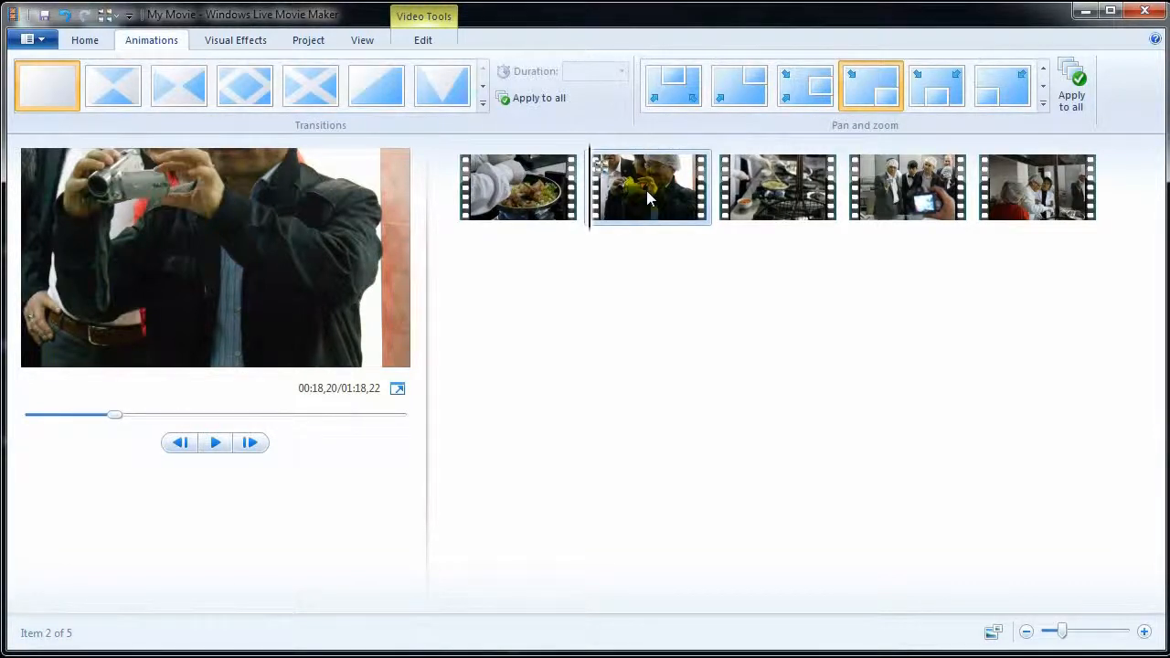
{"action": "left_click", "coordinate": [101, 87]}
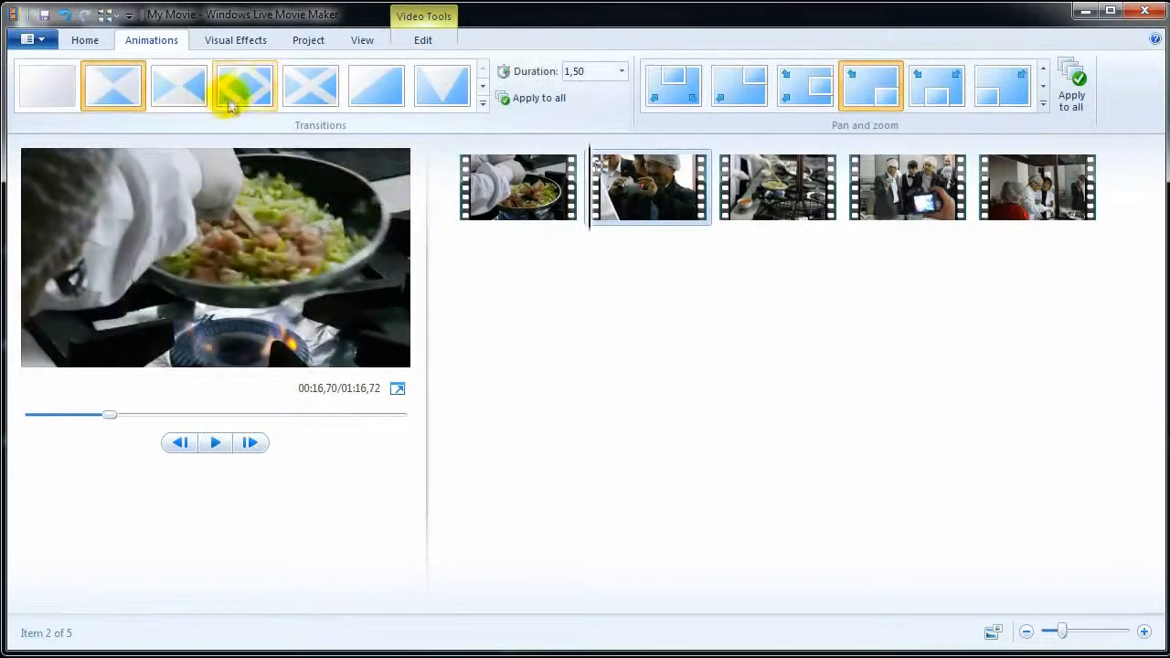
{"action": "left_click", "coordinate": [231, 104]}
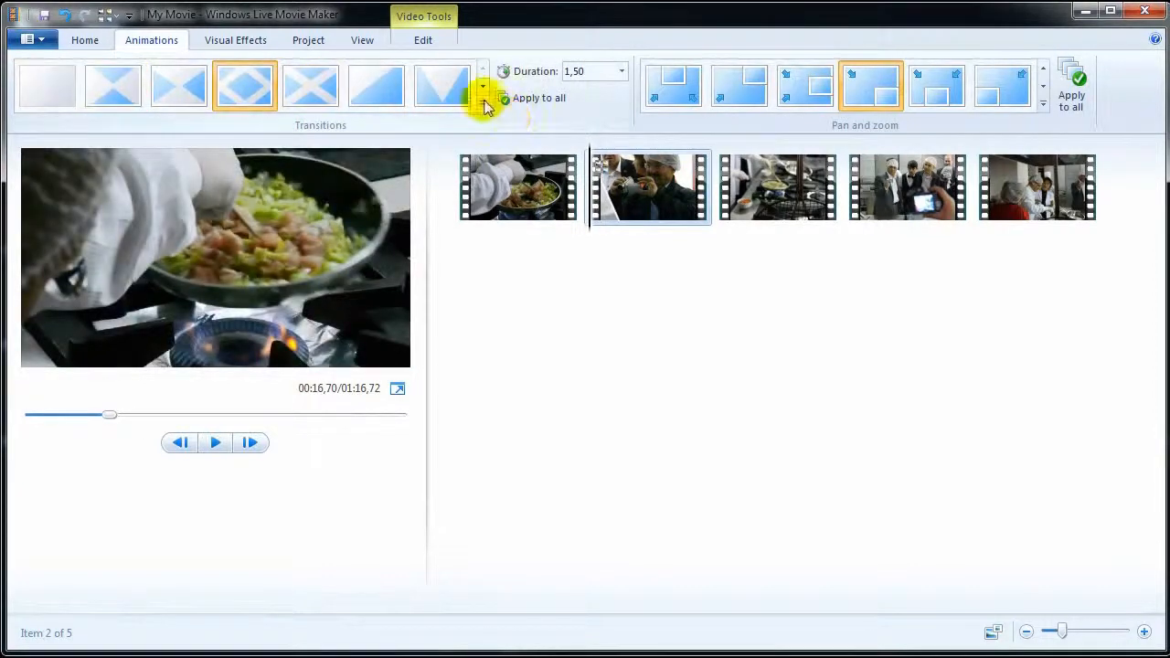
{"action": "left_click", "coordinate": [483, 103]}
{"action": "left_click_drag", "start_coordinate": [747, 85], "coordinate": [747, 183]}
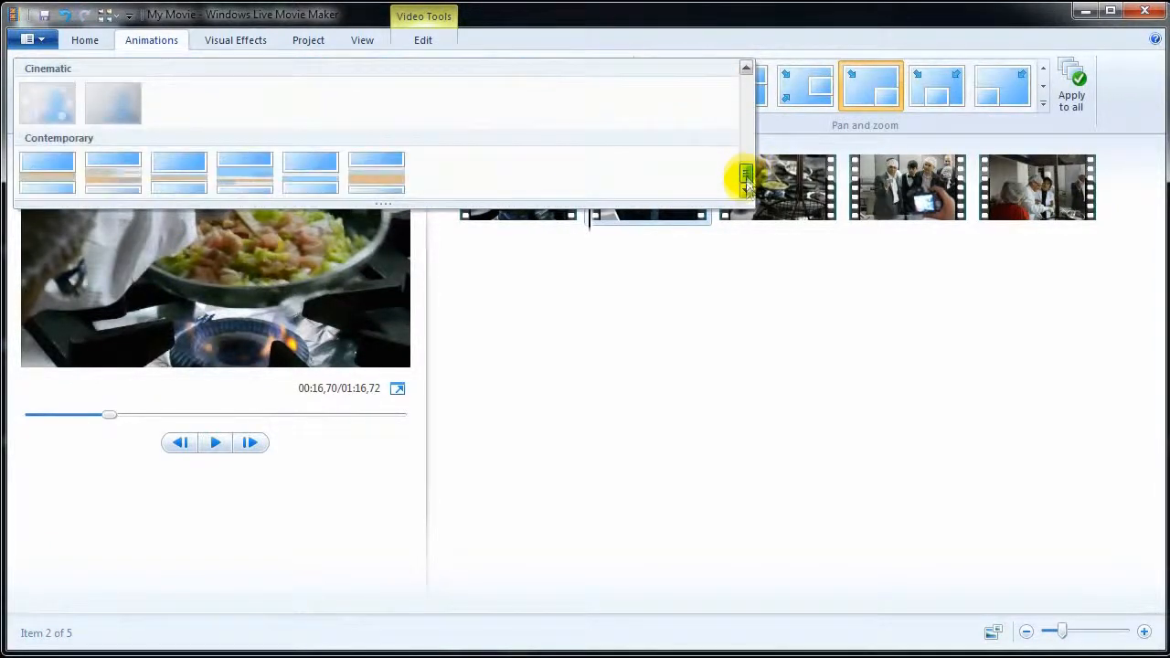
{"action": "left_click", "coordinate": [746, 320]}
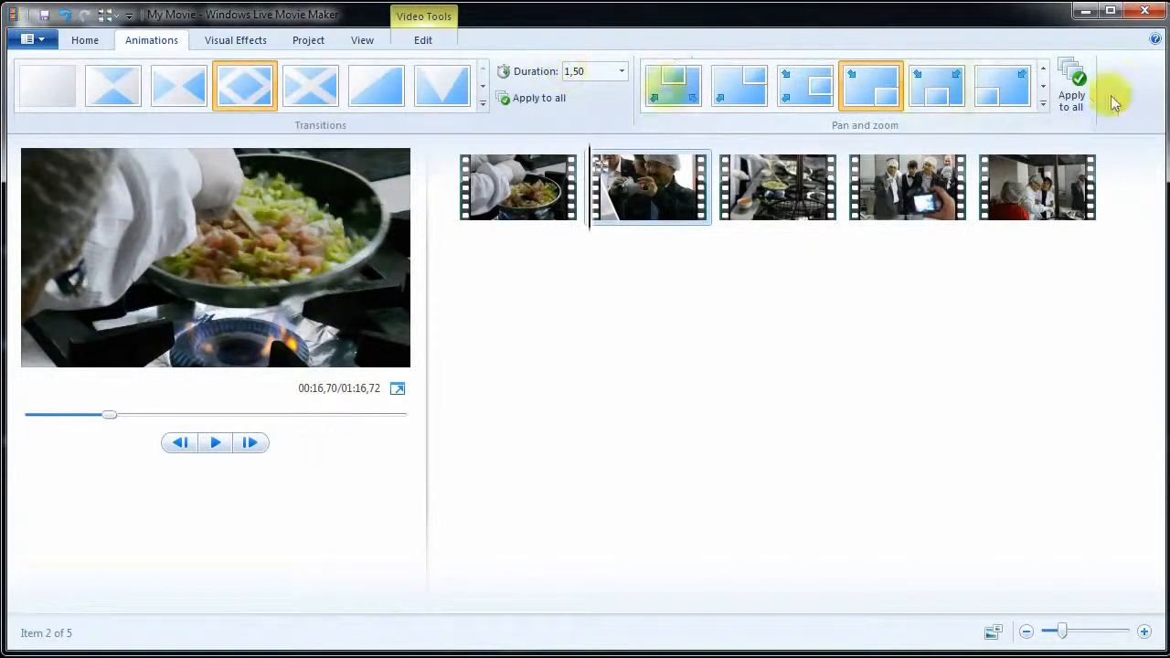
- Apply a zoom-in pan and zoom motion to the second clip, then switch to another preset
{"action": "left_click", "coordinate": [1043, 104]}
{"action": "left_click", "coordinate": [801, 375]}
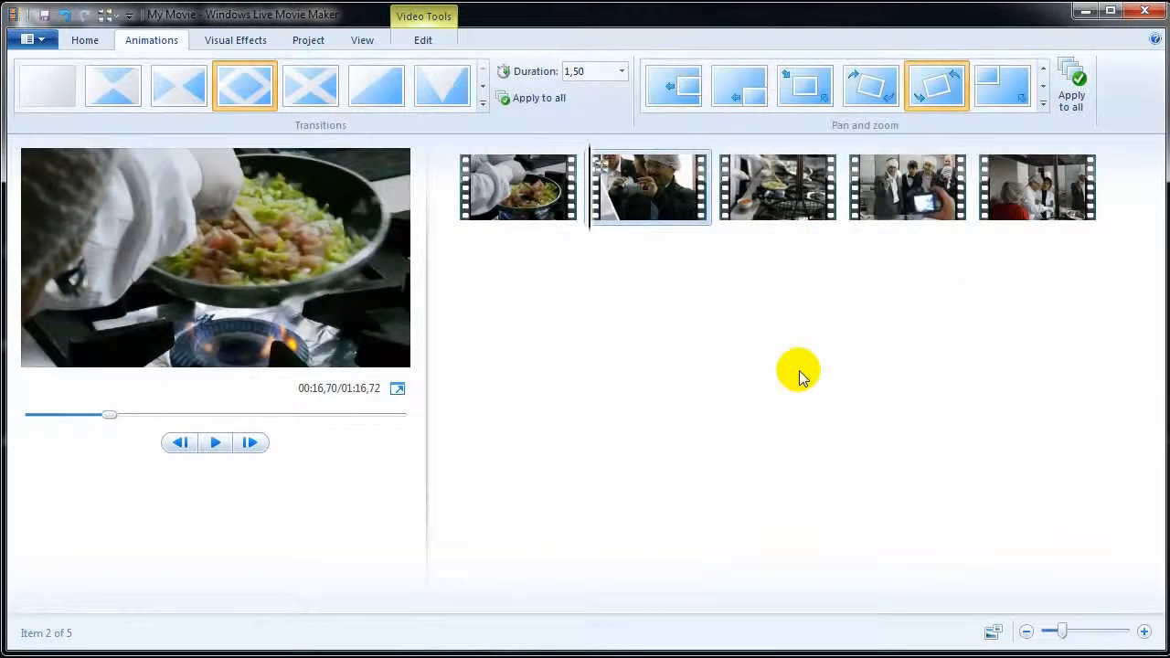
{"action": "left_click", "coordinate": [996, 93]}
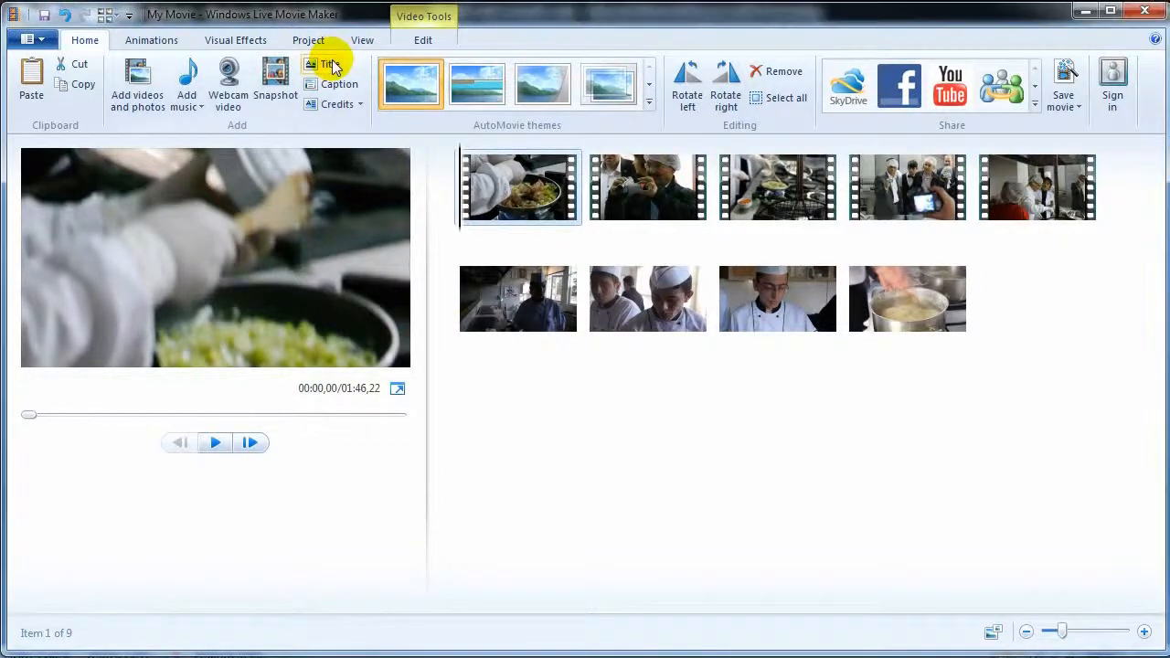
{"action": "left_click", "coordinate": [330, 64]}
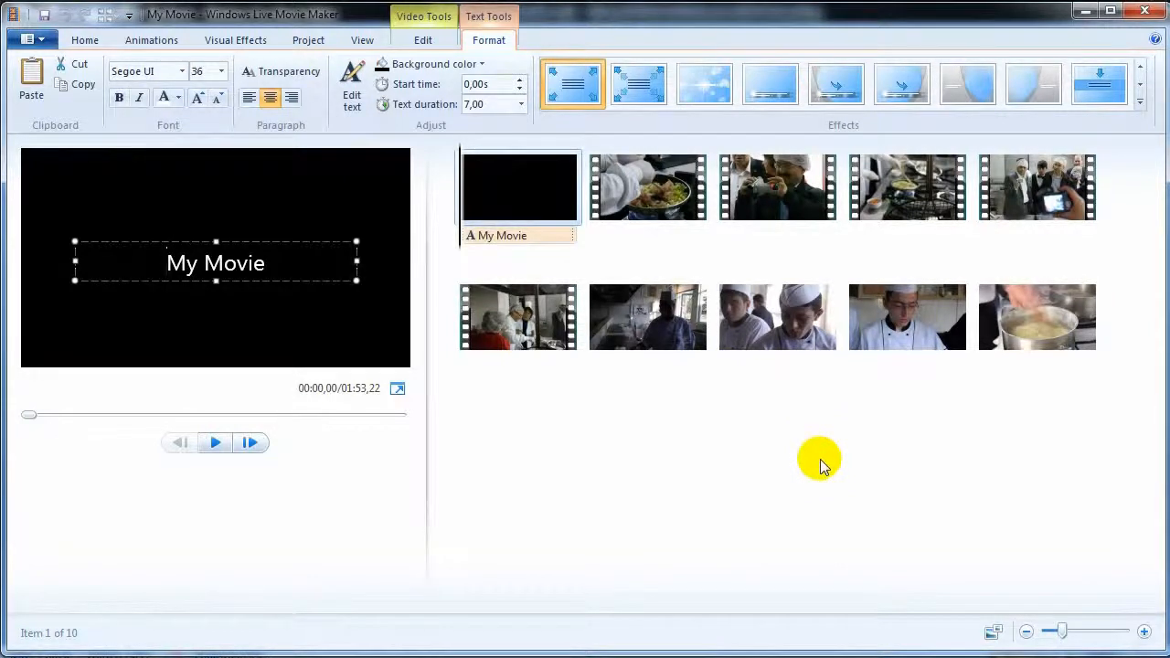
- Replace the default title text with 'my film', keeping font size 36
{"action": "left_click_drag", "start_coordinate": [272, 265], "coordinate": [143, 277]}
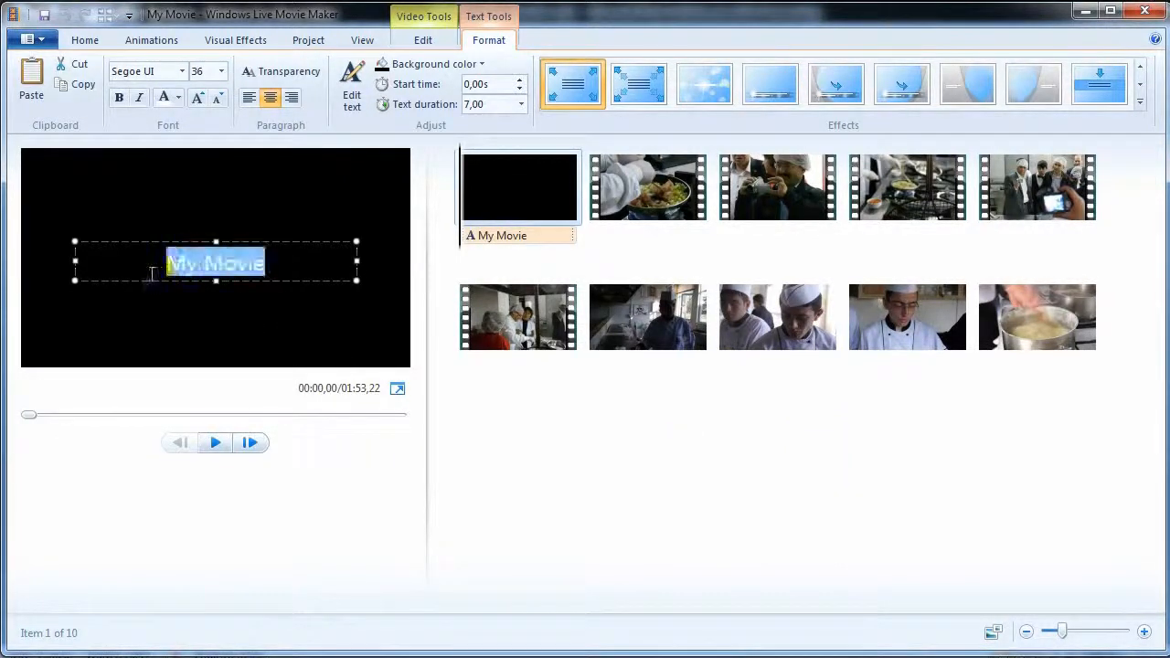
{"action": "type", "text": "m"}
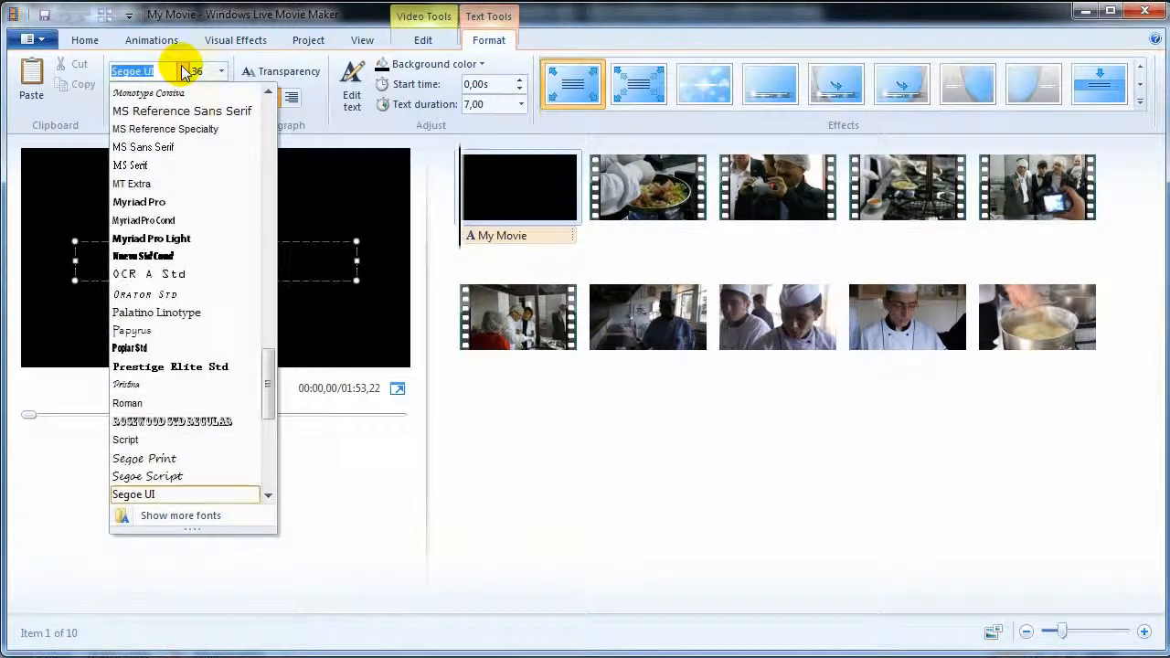
{"action": "left_click", "coordinate": [222, 71]}
{"action": "left_click", "coordinate": [222, 71]}
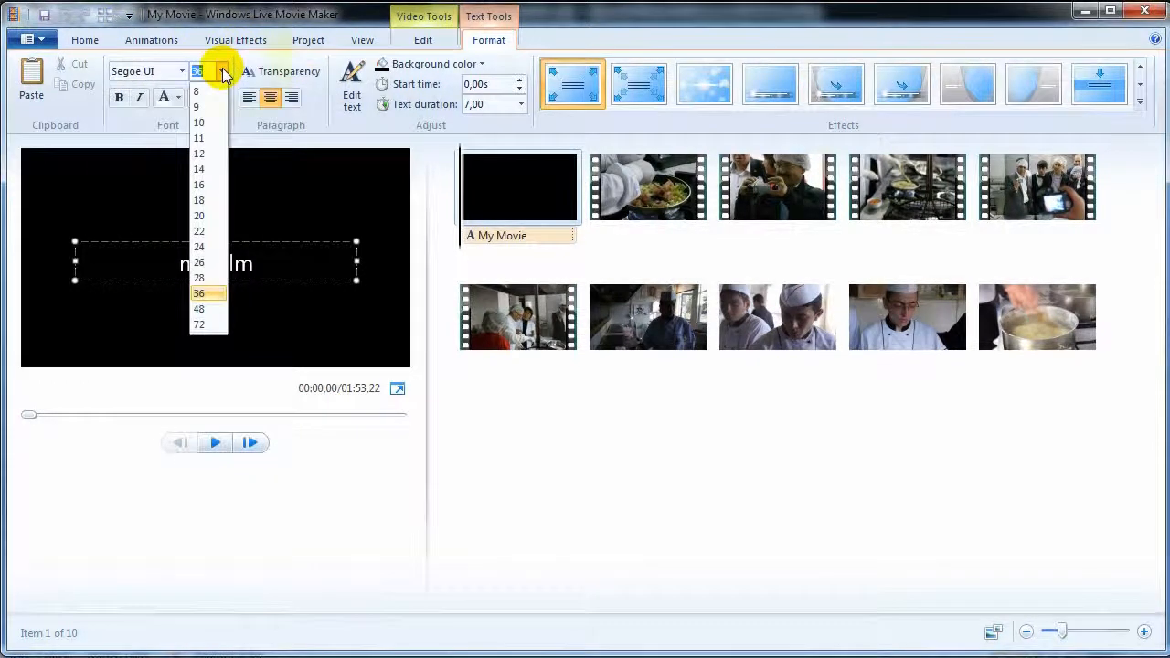
{"action": "left_click", "coordinate": [305, 52]}
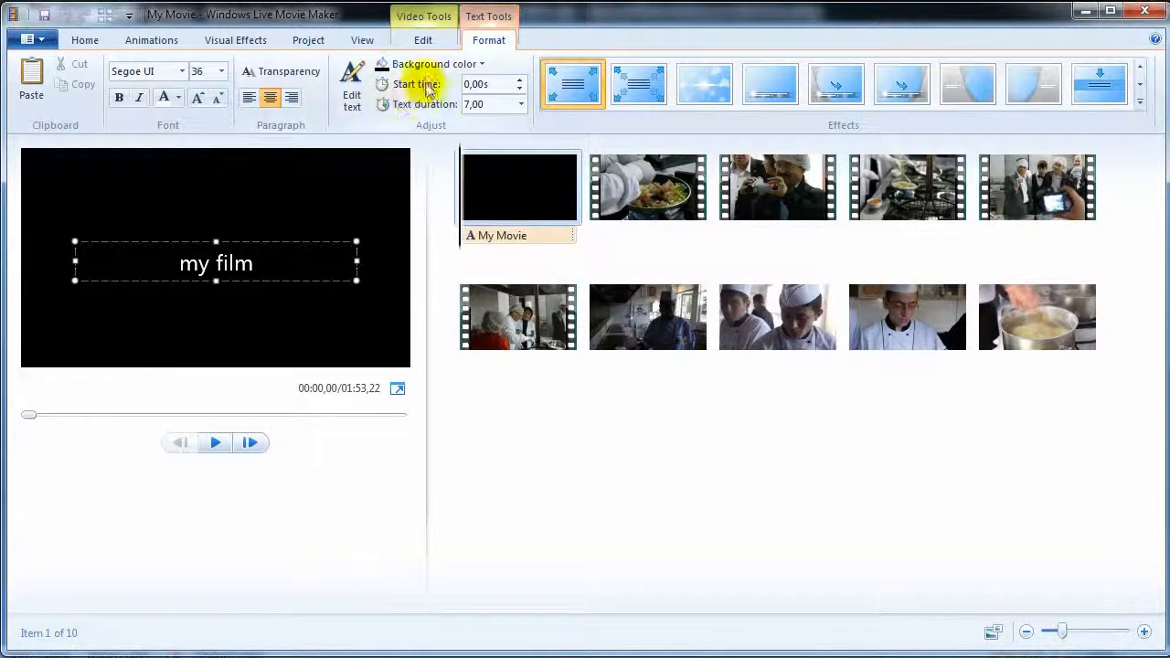
- Make the title background blue and move the 'my film' text onto the first video clip
{"action": "left_click", "coordinate": [482, 66]}
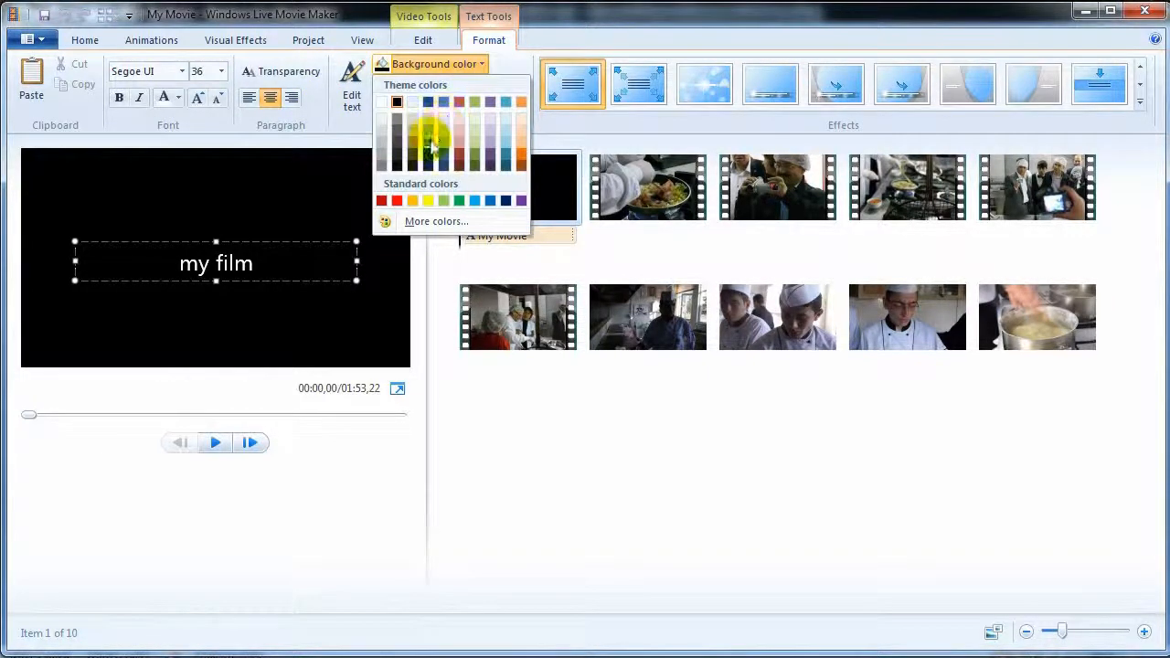
{"action": "left_click", "coordinate": [444, 128]}
{"action": "left_click_drag", "start_coordinate": [500, 238], "coordinate": [631, 247]}
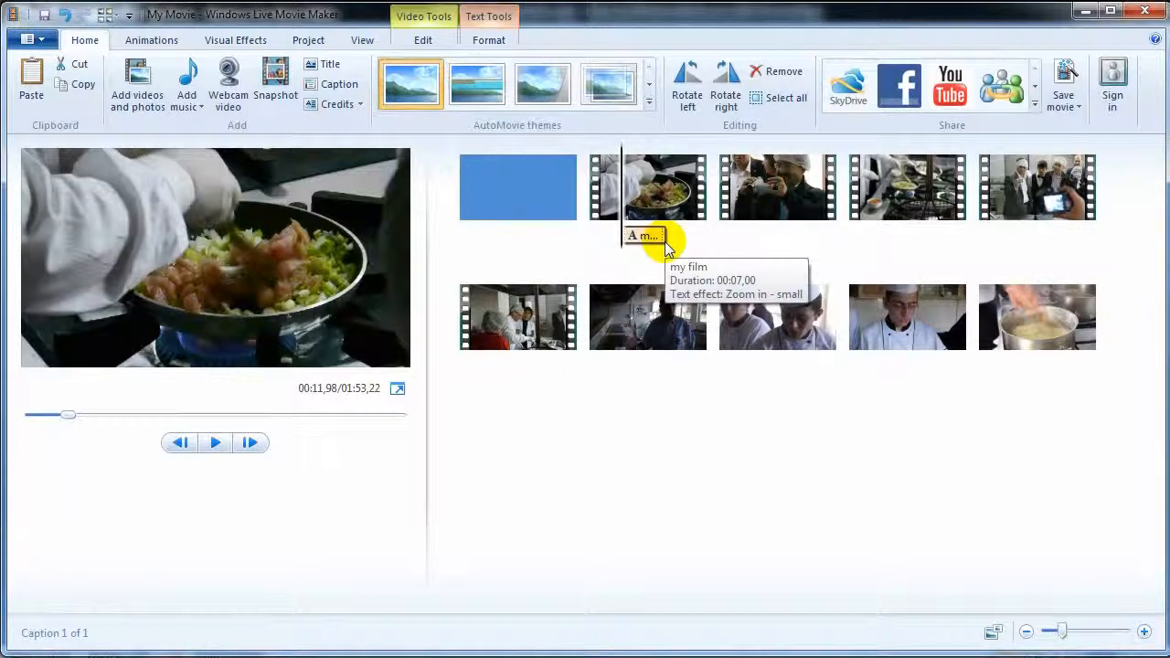
{"action": "left_click", "coordinate": [530, 194]}
- Delete the blue title card and add a 'hello' caption over the opening kitchen clip
{"action": "key", "text": "Delete"}
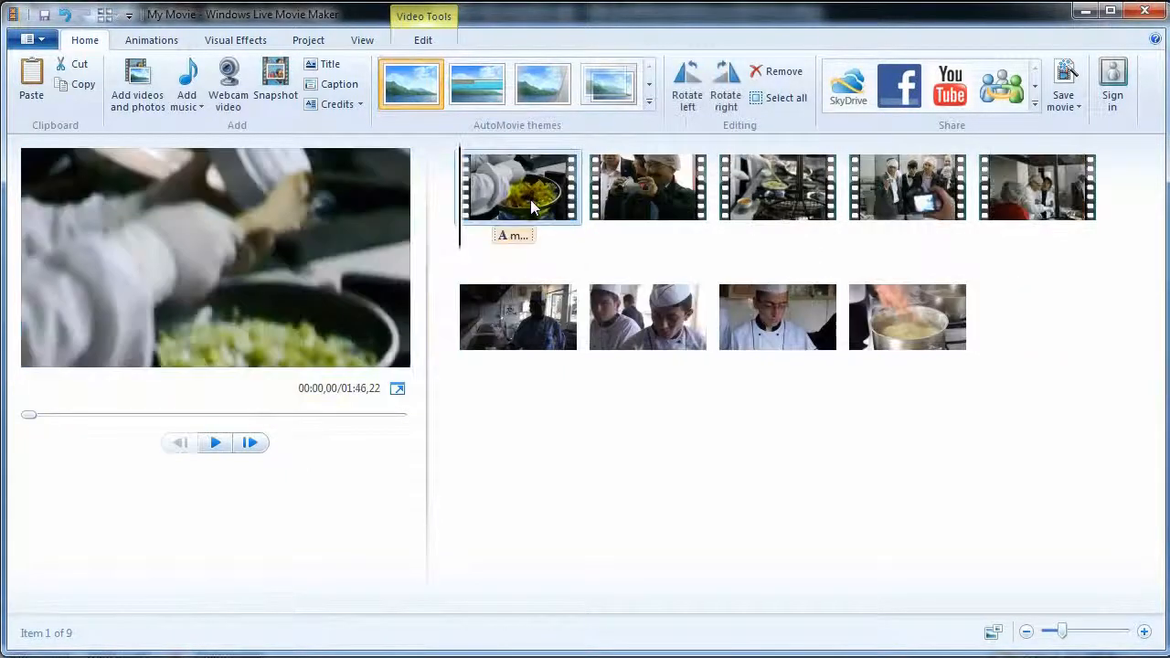
{"action": "left_click", "coordinate": [314, 86]}
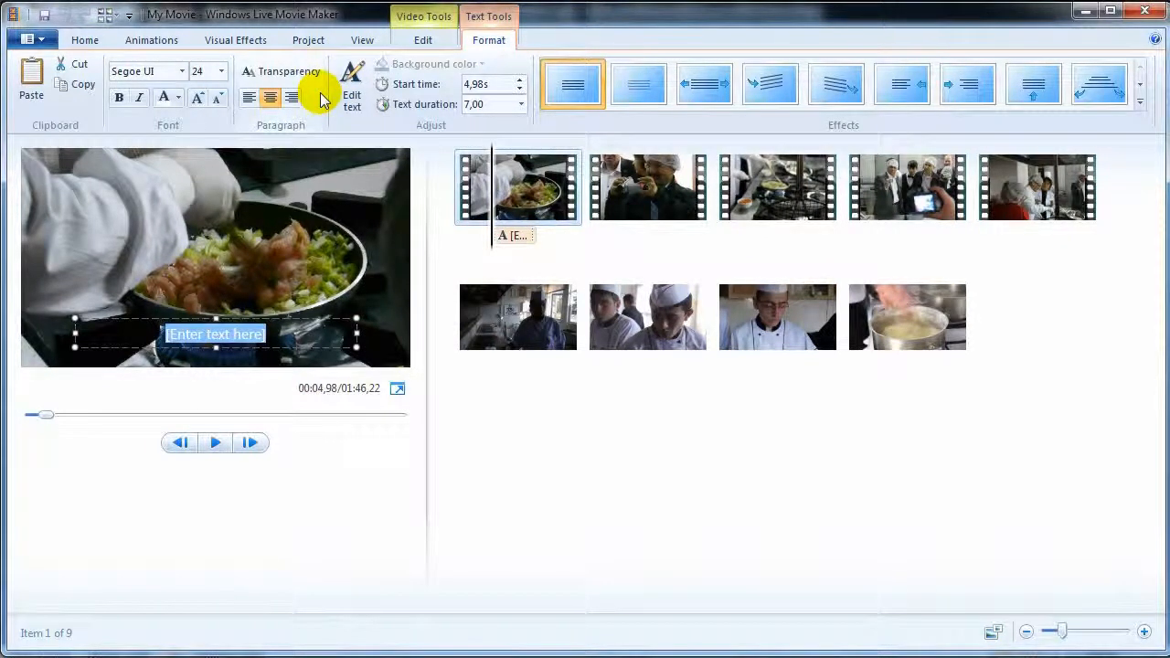
{"action": "type", "text": "hello"}
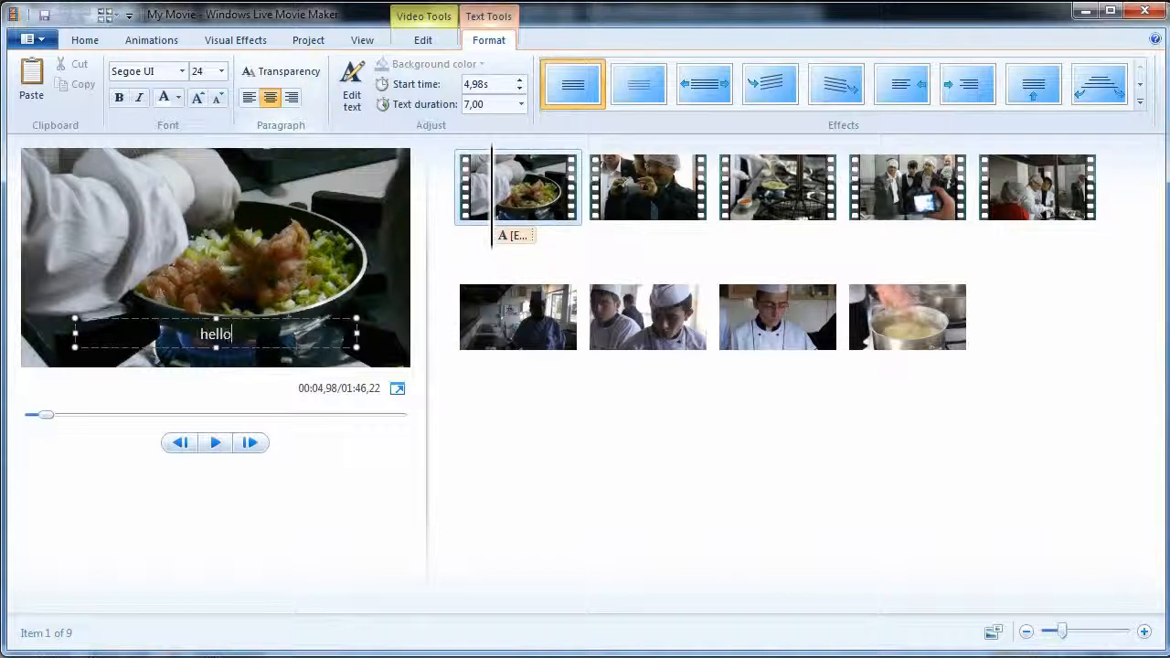
{"action": "left_click", "coordinate": [519, 417]}
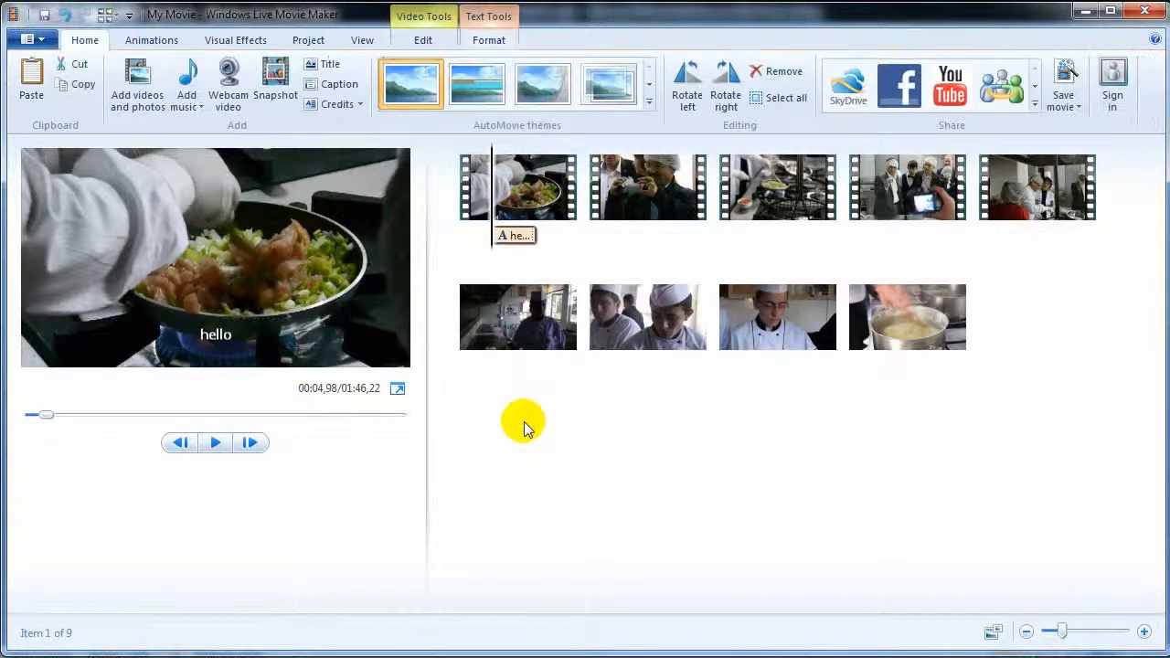
{"action": "left_click", "coordinate": [210, 350]}
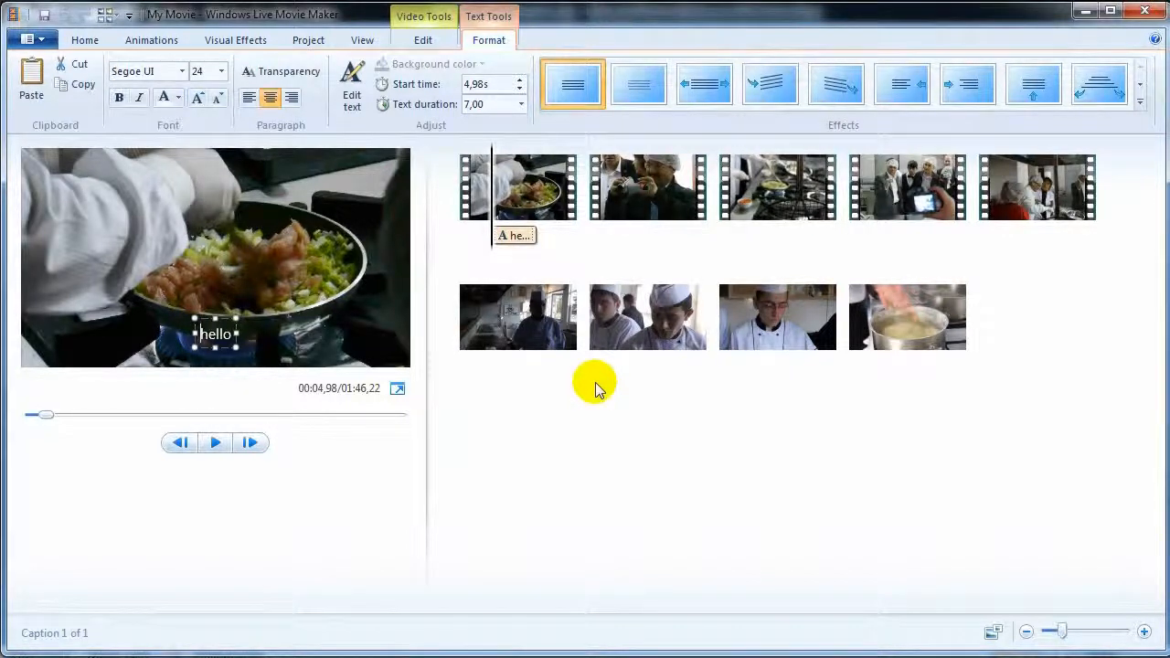
{"action": "left_click", "coordinate": [551, 455]}
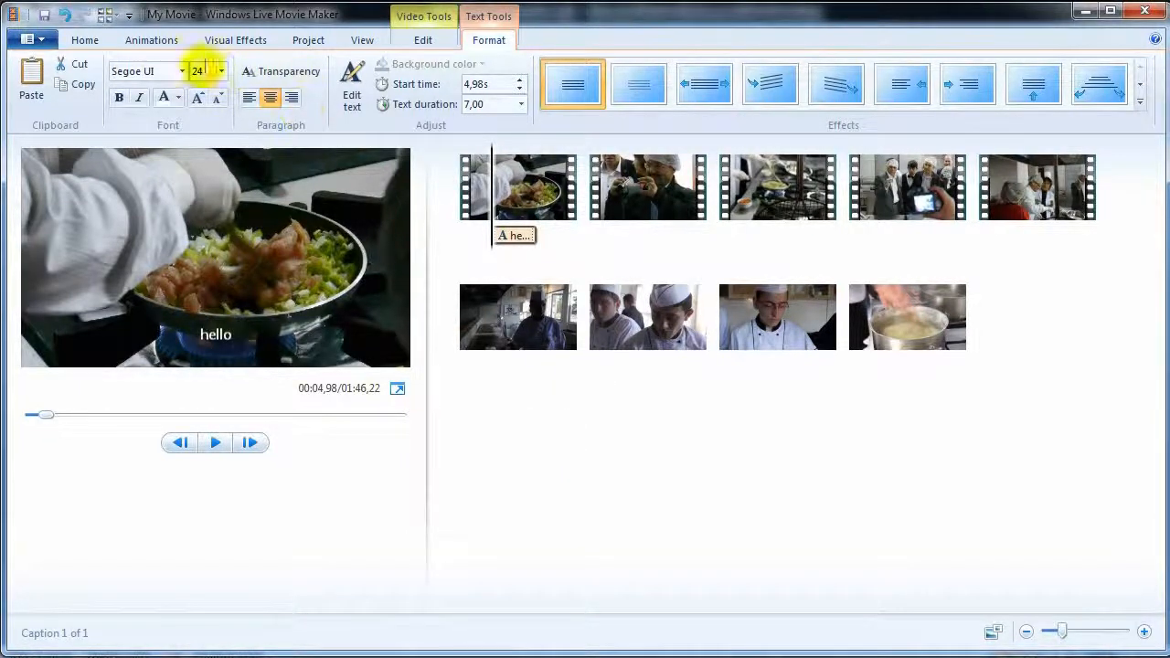
{"action": "left_click", "coordinate": [94, 46]}
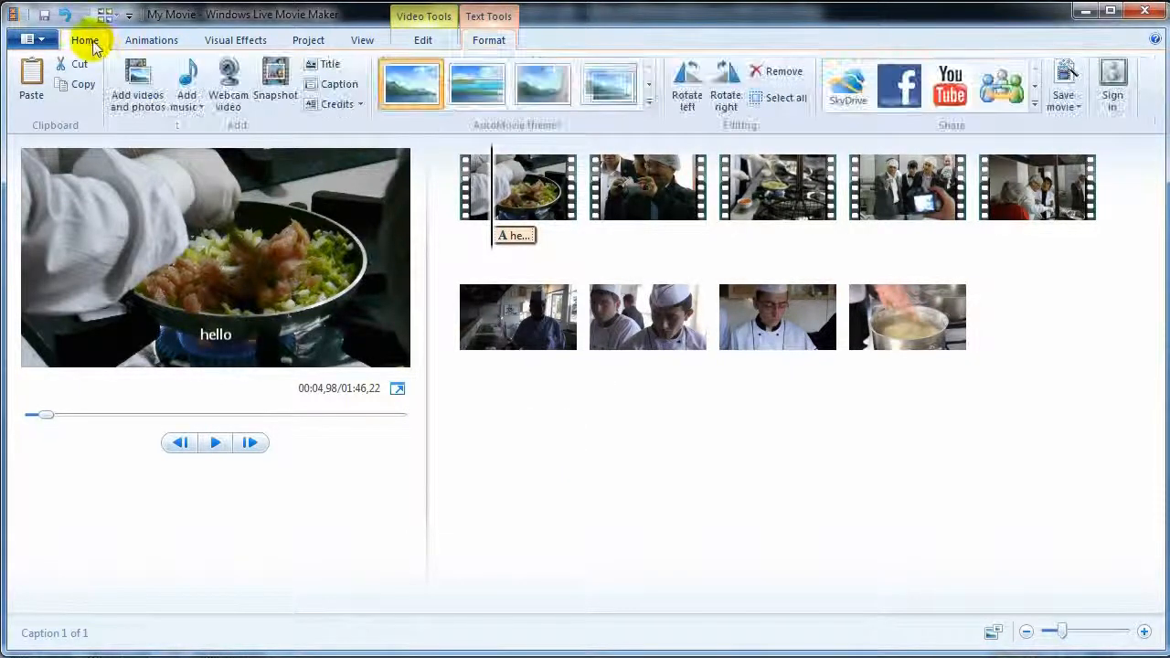
- Add a closing credits clip reading CREDITS and 4556, then play it back
{"action": "left_click", "coordinate": [331, 104]}
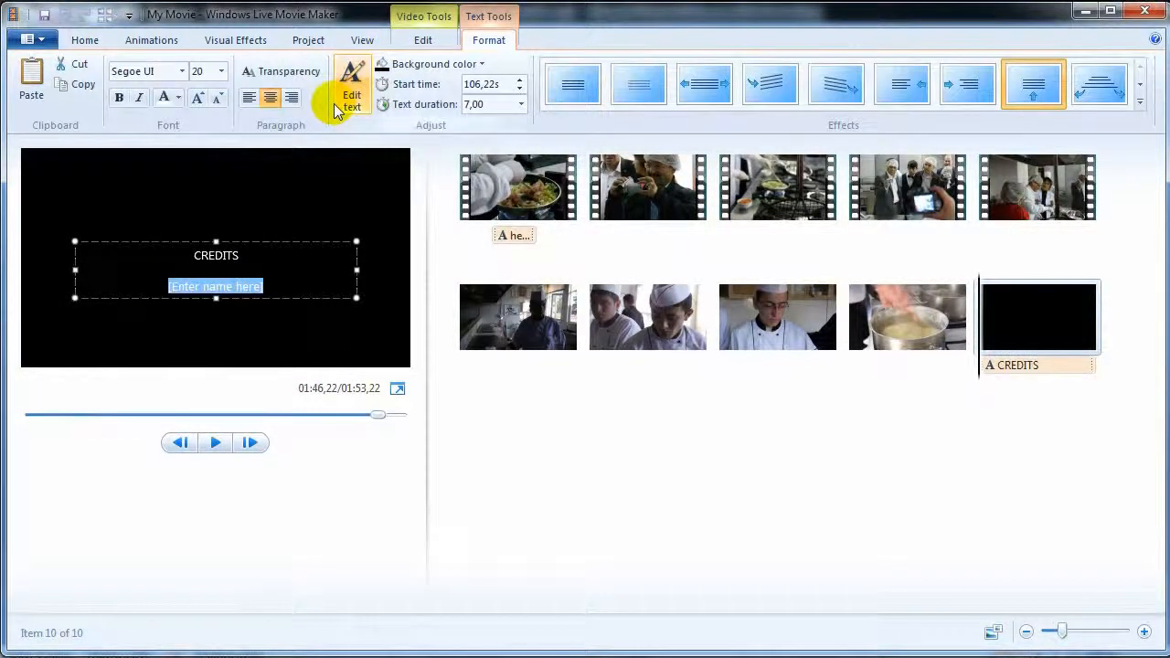
{"action": "type", "text": "4556"}
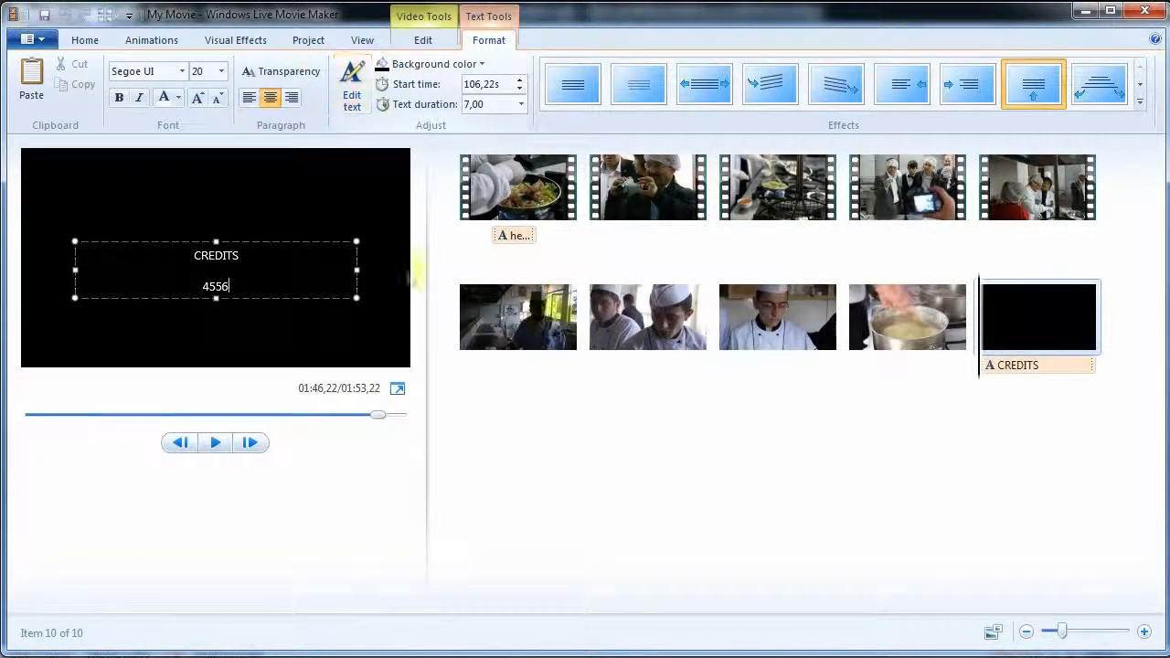
{"action": "left_click", "coordinate": [562, 426]}
{"action": "left_click", "coordinate": [213, 444]}
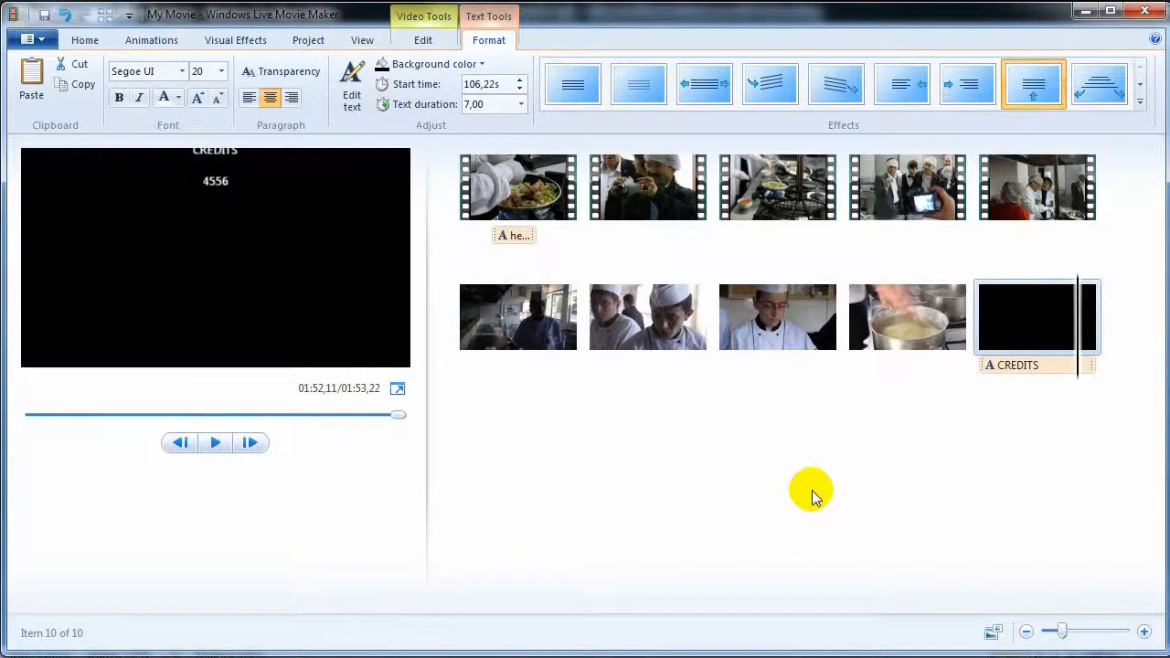
{"action": "left_click", "coordinate": [86, 43]}
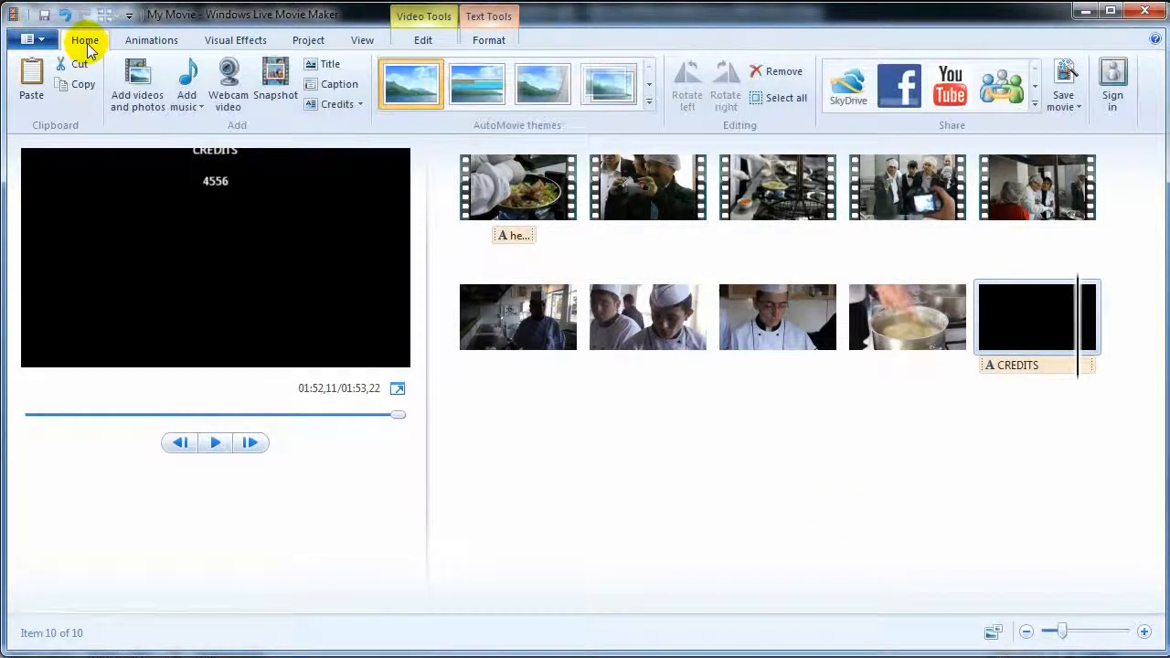
- Add 01 - Hero.mp3 as the music track and shift it to start at 21.08s
{"action": "left_click", "coordinate": [194, 105]}
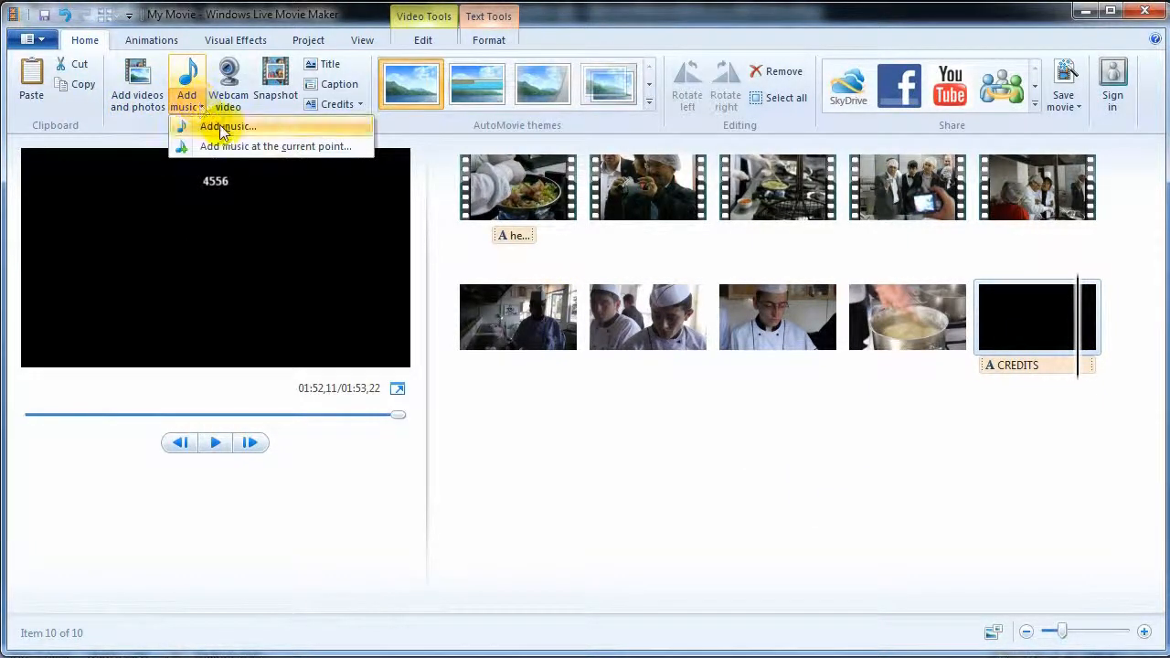
{"action": "left_click", "coordinate": [222, 132]}
{"action": "left_click", "coordinate": [228, 176]}
{"action": "left_click", "coordinate": [457, 408]}
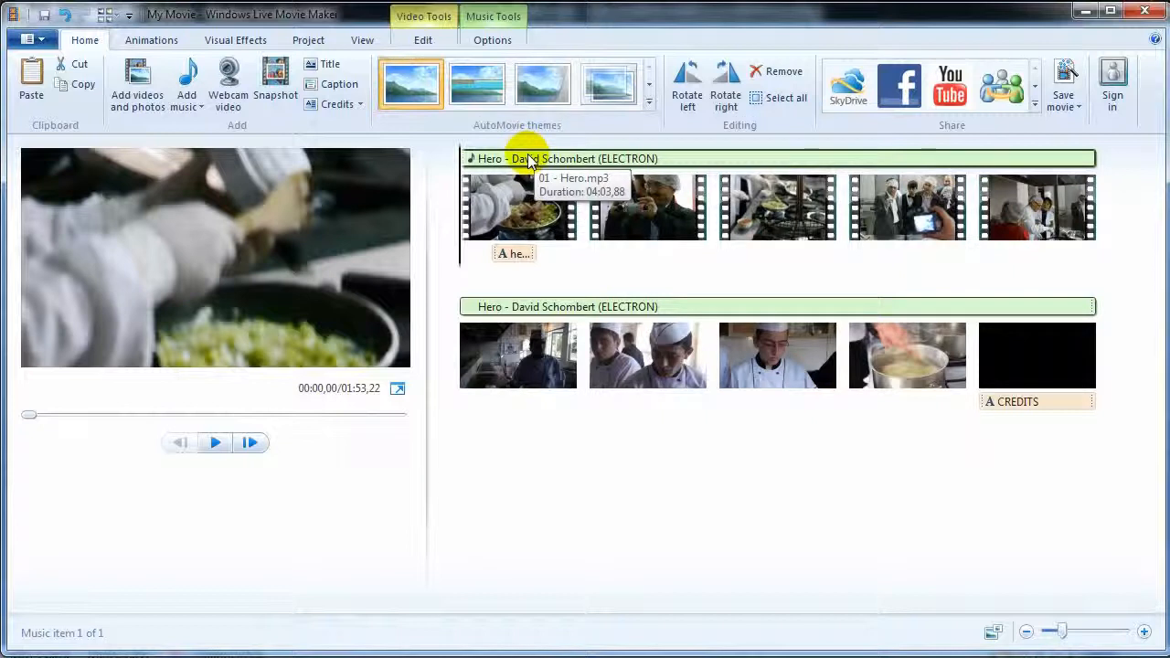
{"action": "left_click_drag", "start_coordinate": [494, 161], "coordinate": [625, 160]}
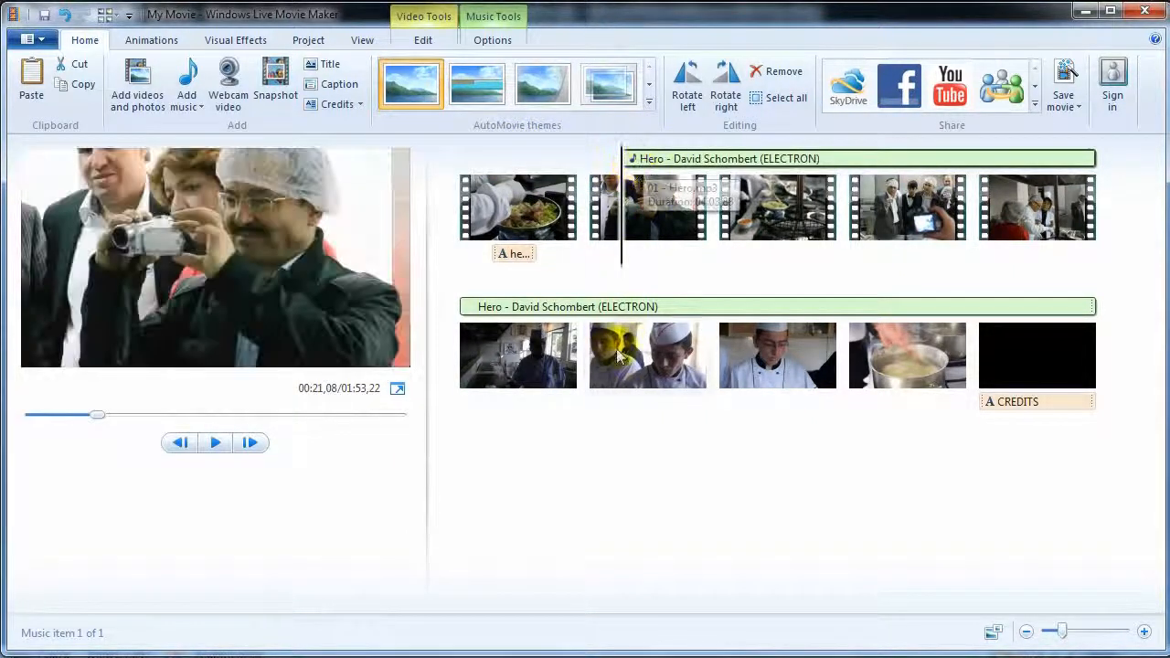
{"action": "left_click", "coordinate": [493, 24]}
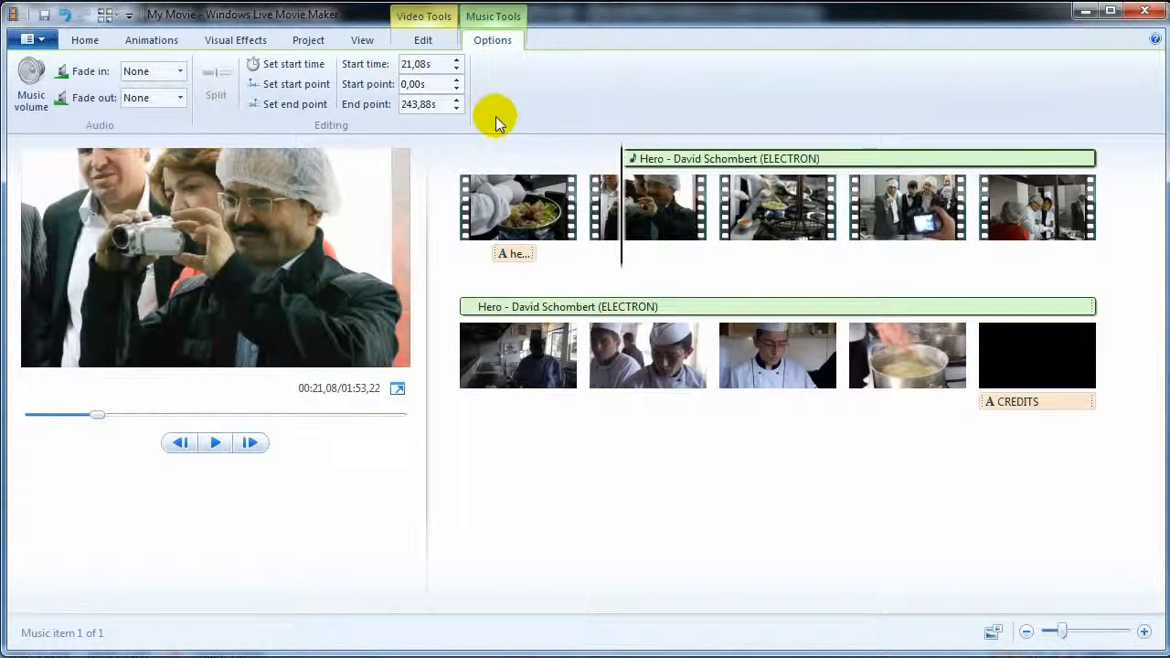
- Lower the Hero music track's volume with the Music volume slider
{"action": "left_click", "coordinate": [31, 93]}
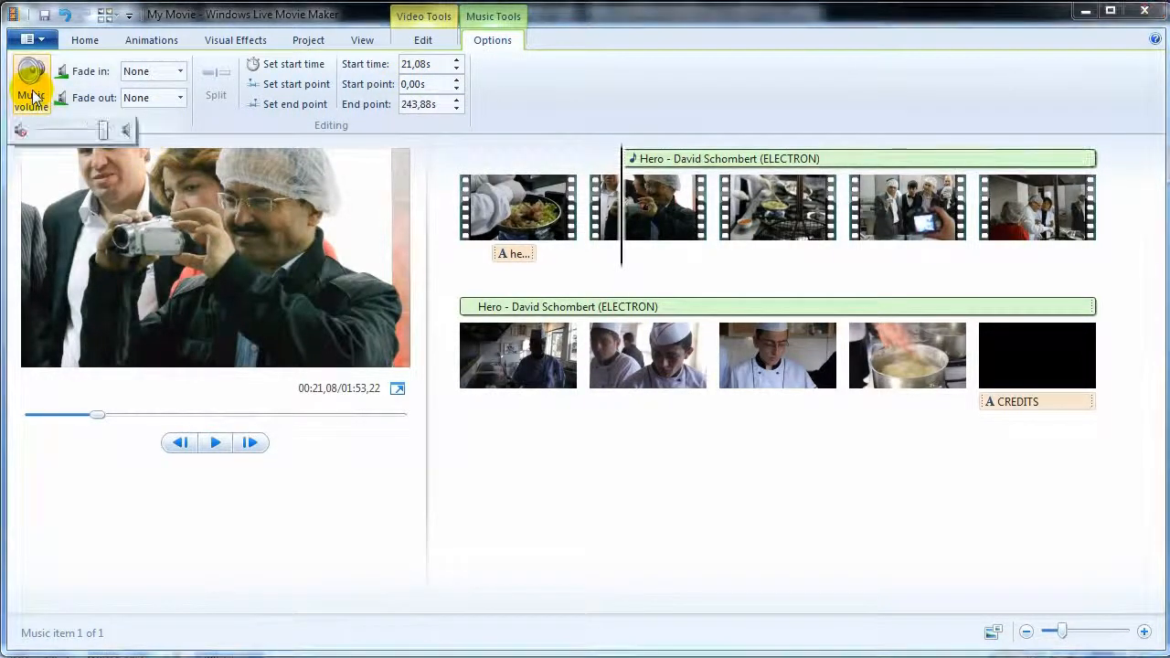
{"action": "left_click_drag", "start_coordinate": [103, 131], "coordinate": [70, 132]}
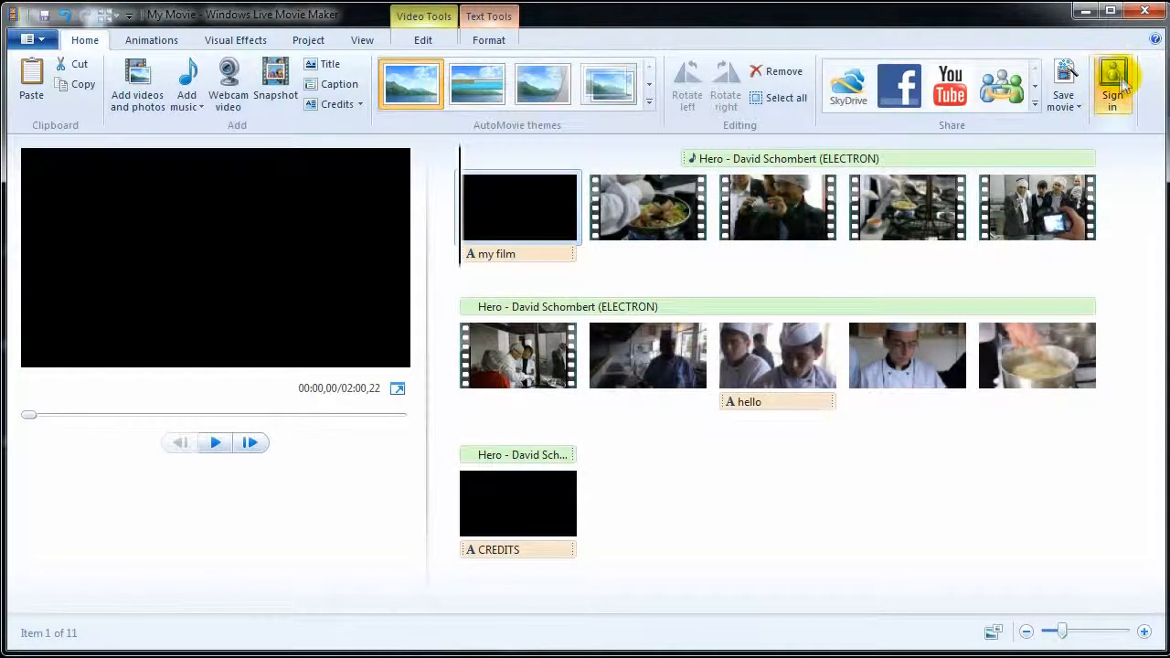
- Dismiss the Windows Live sign-in and save the movie as My Movie, Recommended for this project
{"action": "left_click", "coordinate": [1113, 86]}
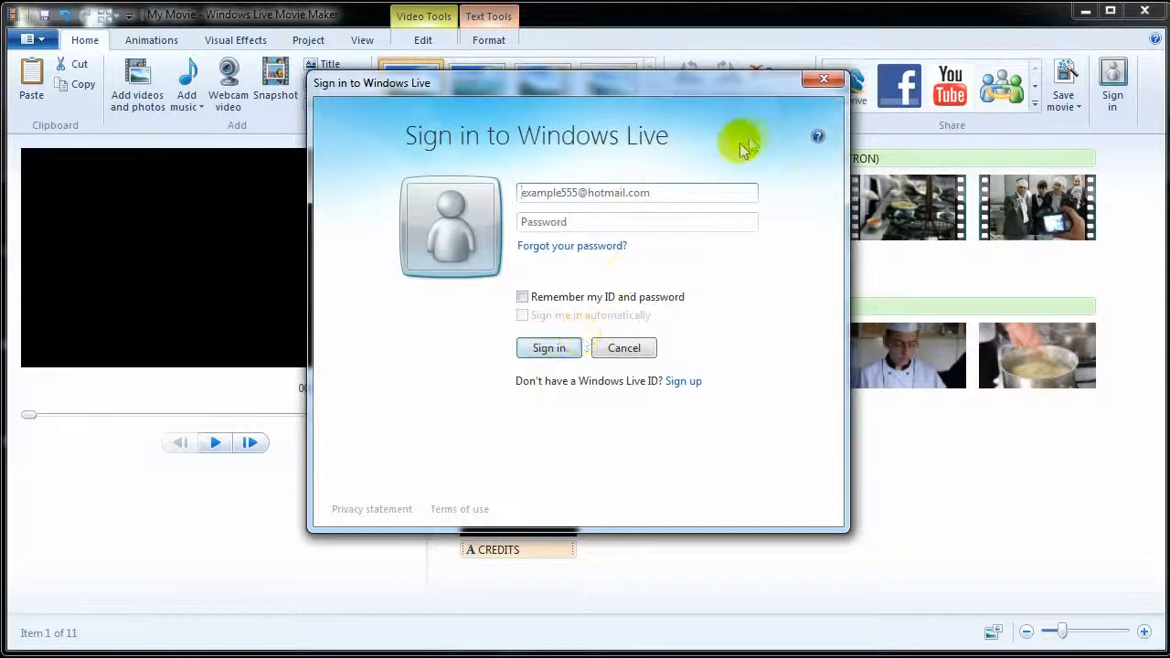
{"action": "left_click", "coordinate": [824, 80]}
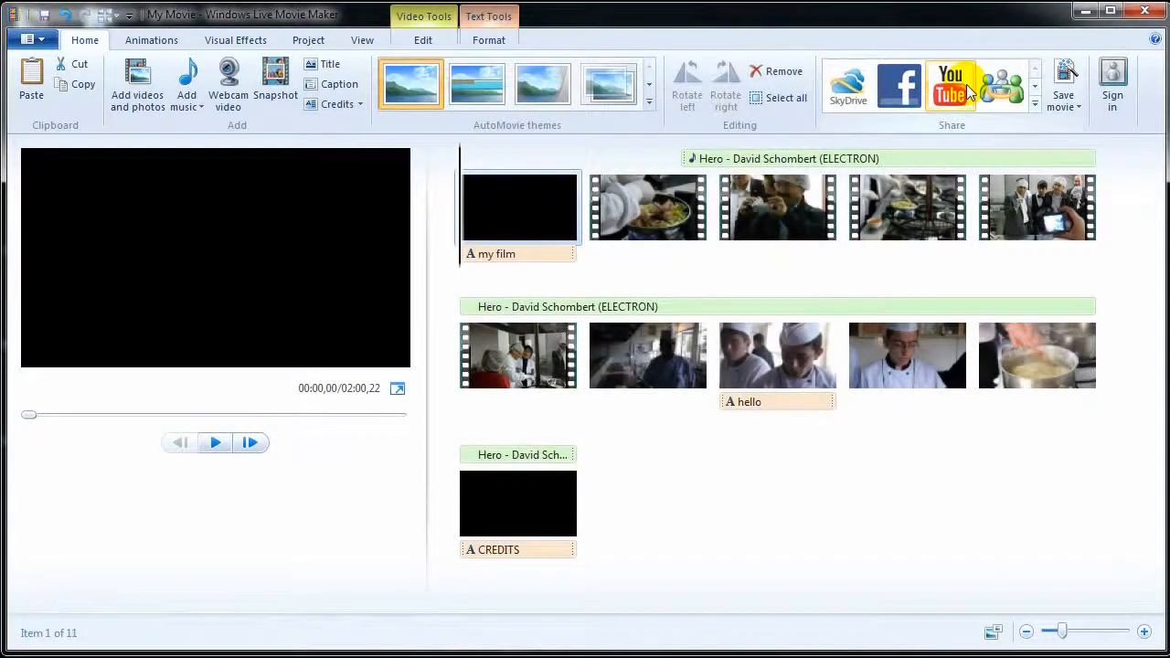
{"action": "left_click", "coordinate": [1067, 100]}
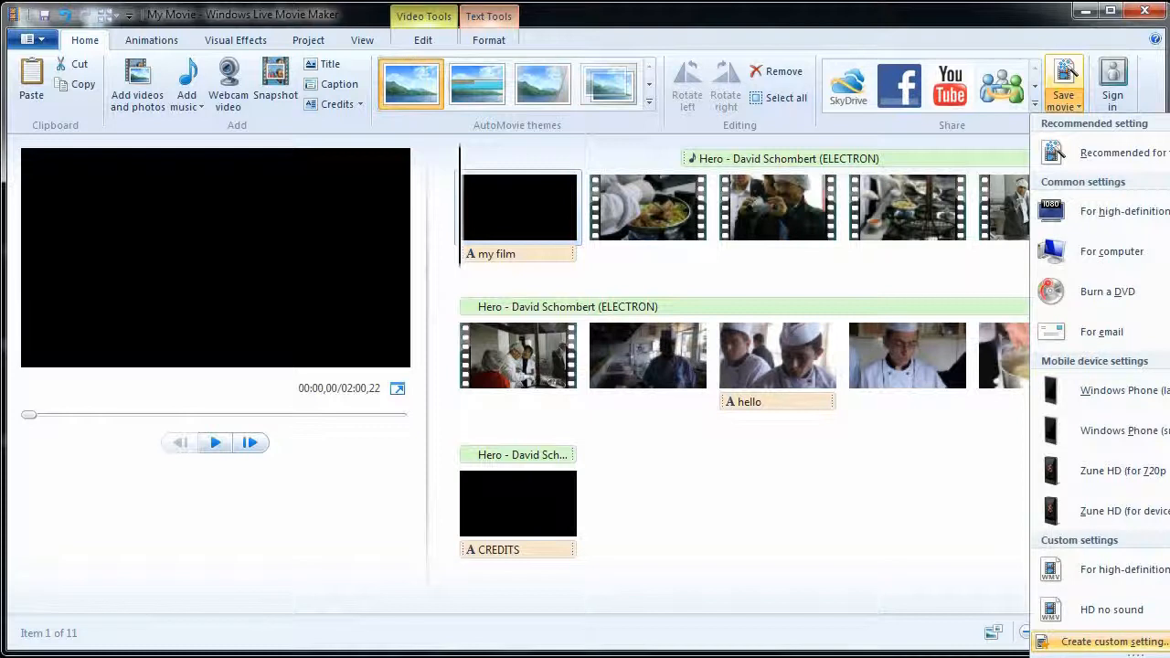
{"action": "left_click", "coordinate": [794, 537]}
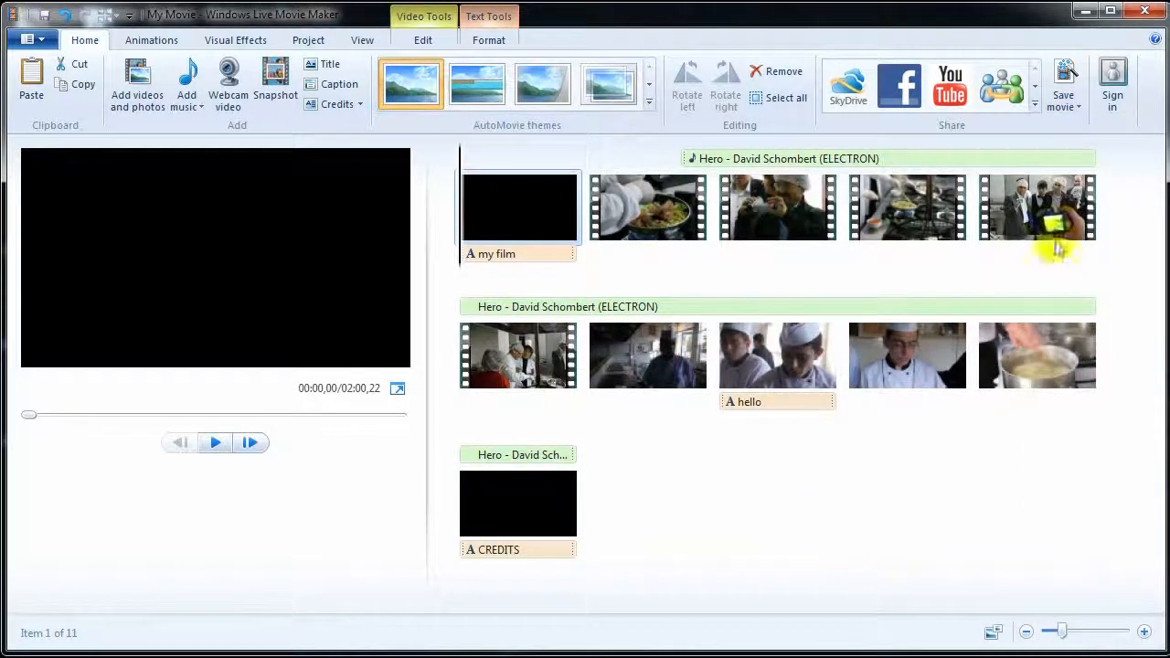
{"action": "left_click", "coordinate": [1056, 103]}
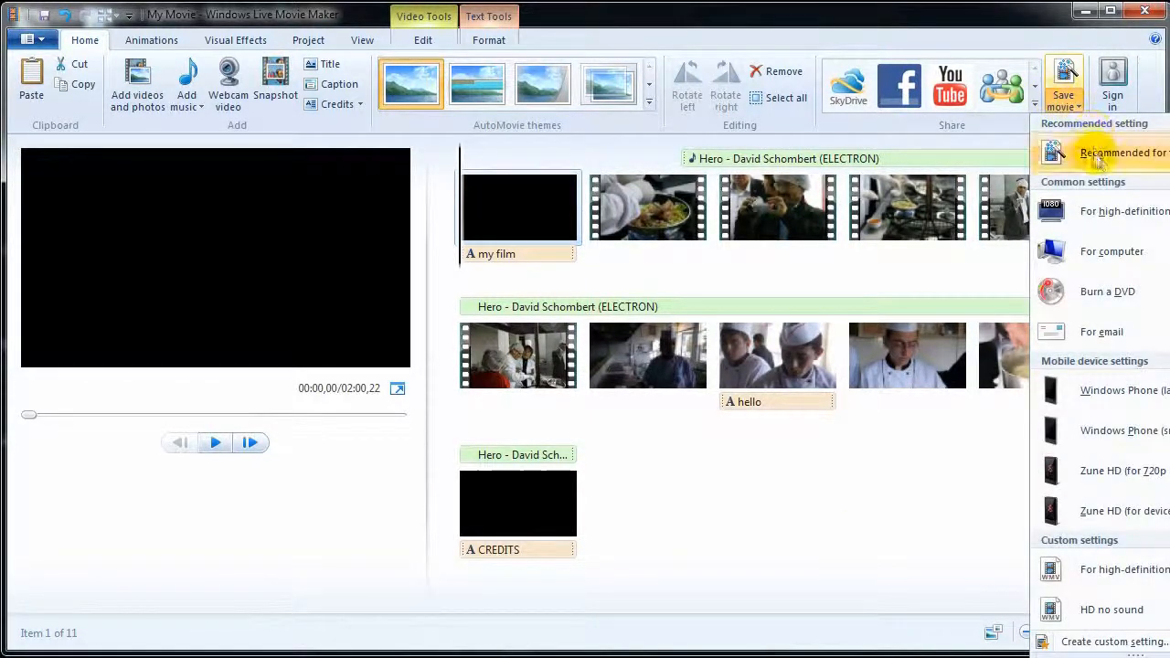
{"action": "left_click", "coordinate": [1097, 154]}
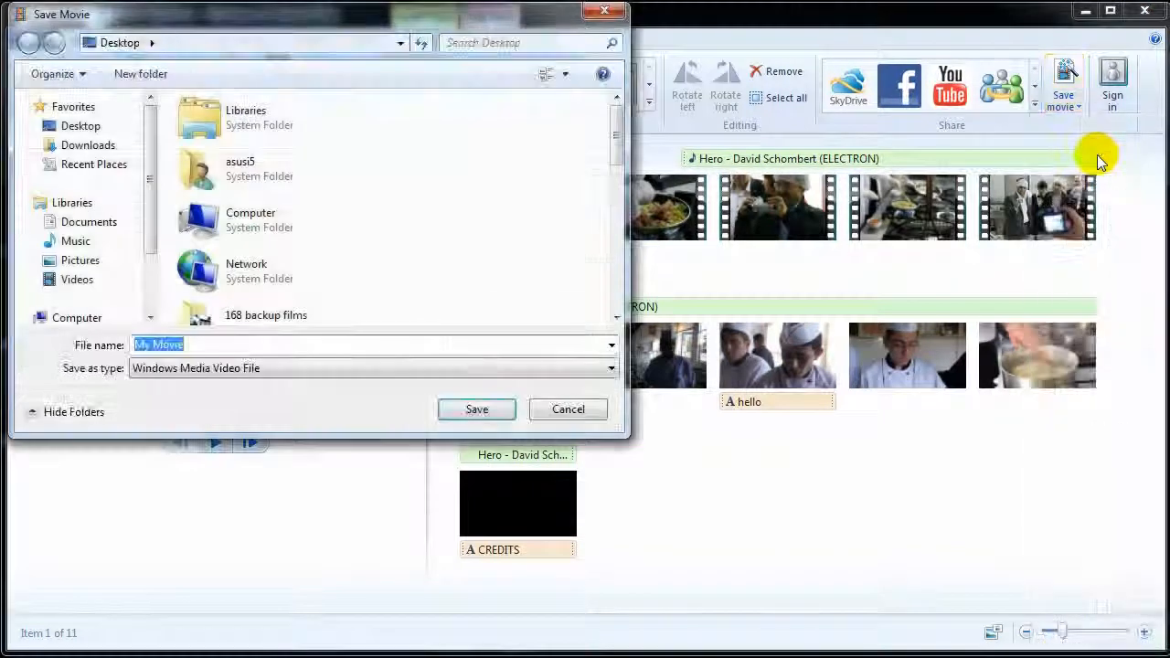
{"action": "left_click", "coordinate": [461, 405]}
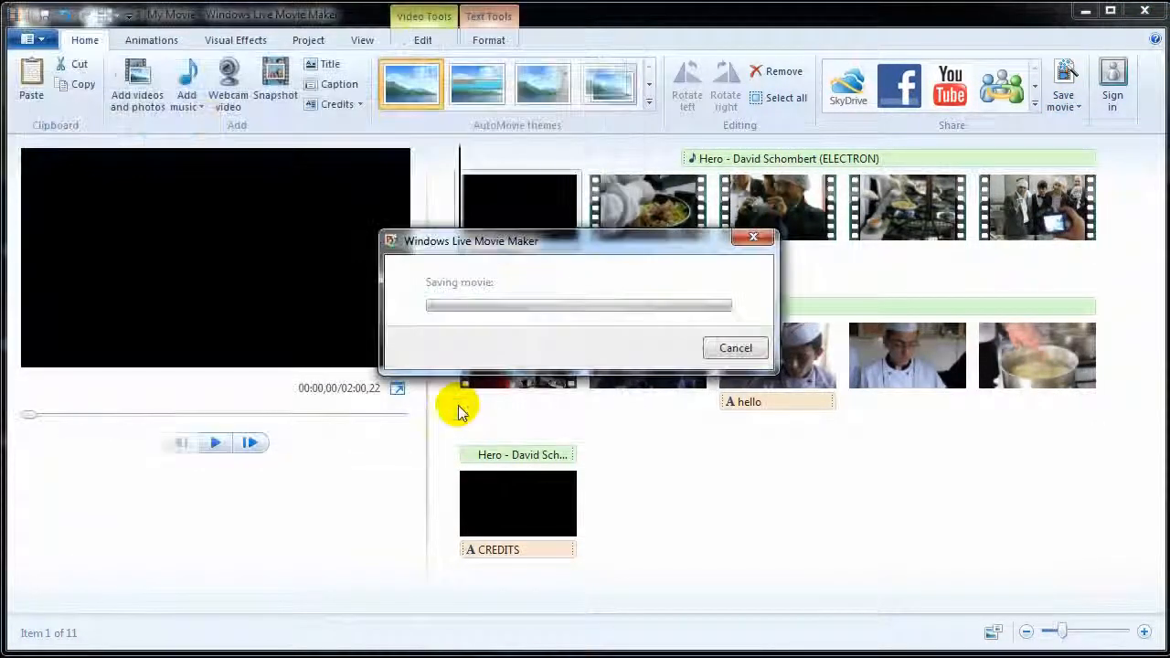